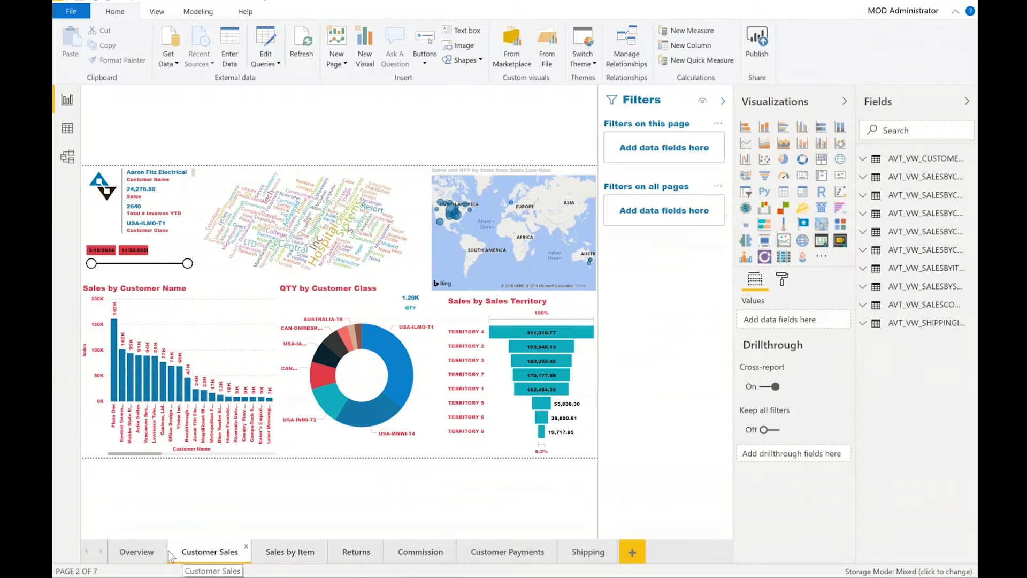
Open the Overview report page.
{"action": "left_click", "coordinate": [138, 558]}
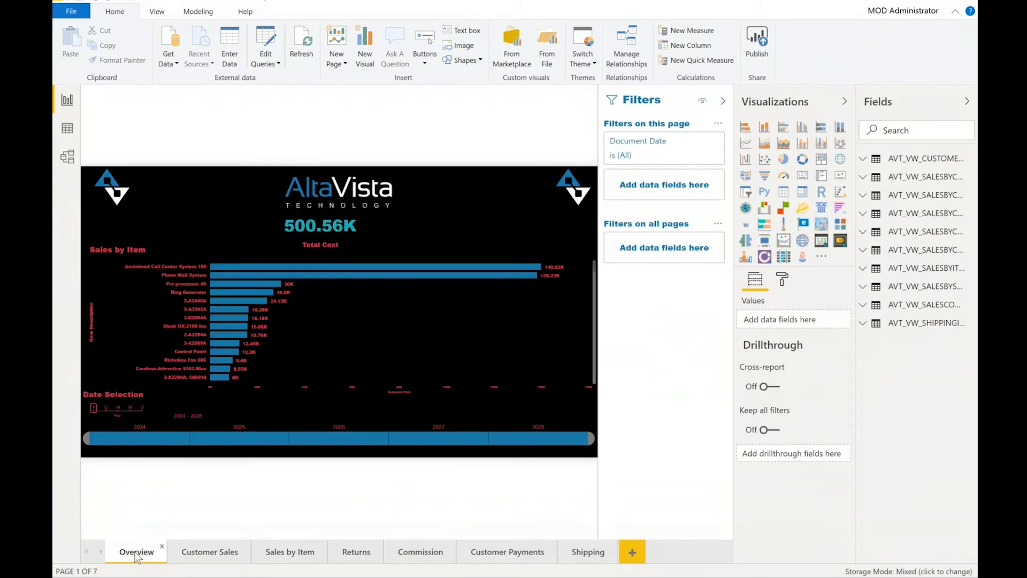
{"action": "mouse_move", "coordinate": [229, 230]}
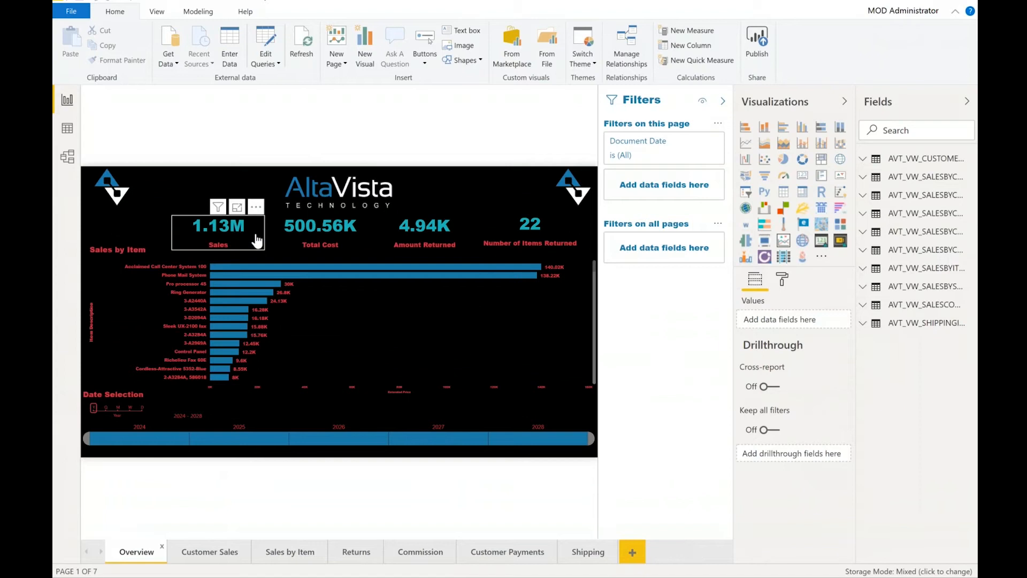
{"action": "mouse_move", "coordinate": [313, 241]}
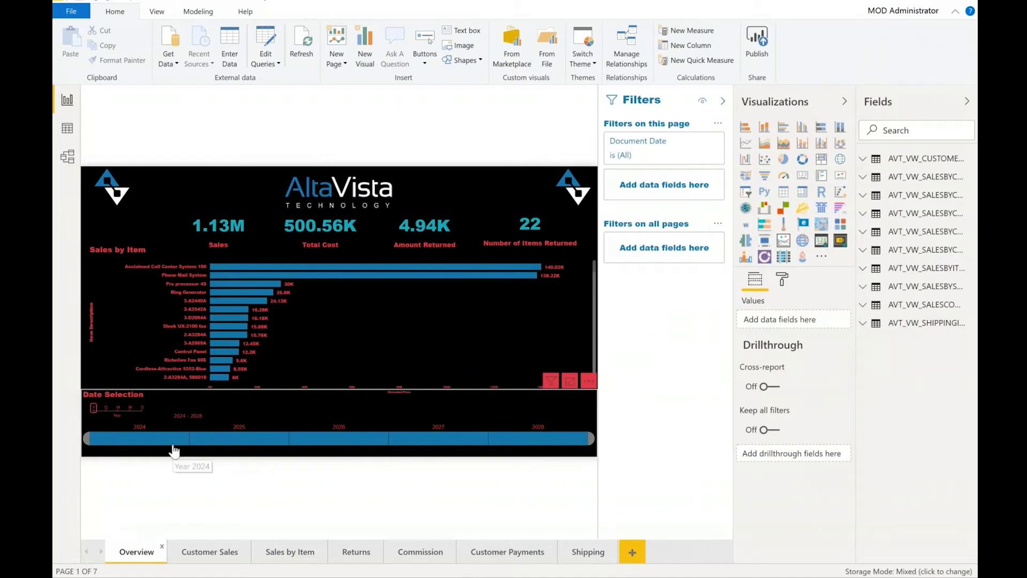
Select 2025 on the Date Selection timeline slicer, then switch it to month granularity and pick a period.
{"action": "left_click", "coordinate": [247, 444]}
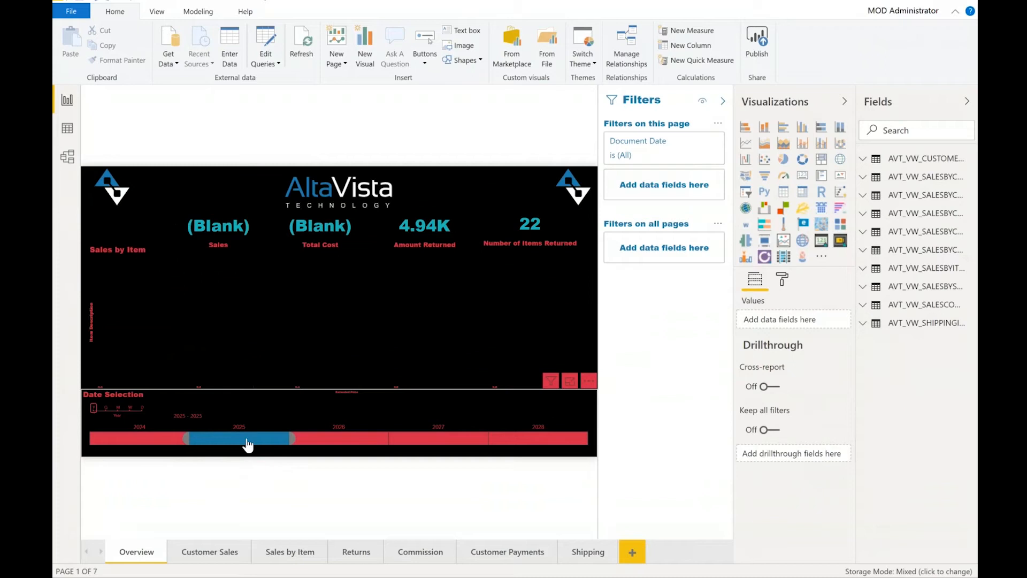
{"action": "left_click", "coordinate": [117, 410]}
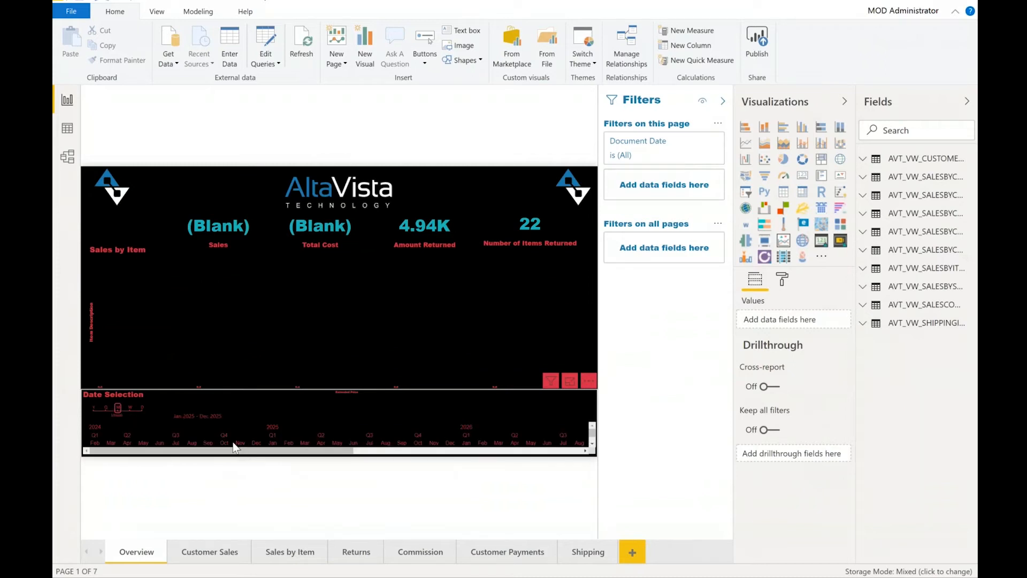
{"action": "left_click", "coordinate": [224, 448]}
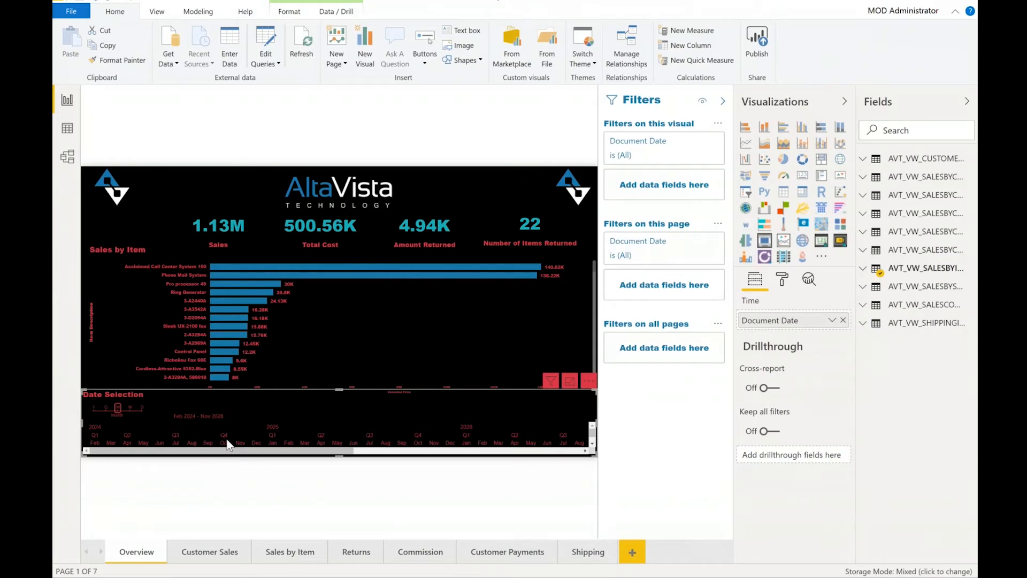
Exclude the Phone Mail System and Assistant Call Center System 100 bars from the Sales by Item chart.
{"action": "right_click", "coordinate": [393, 275]}
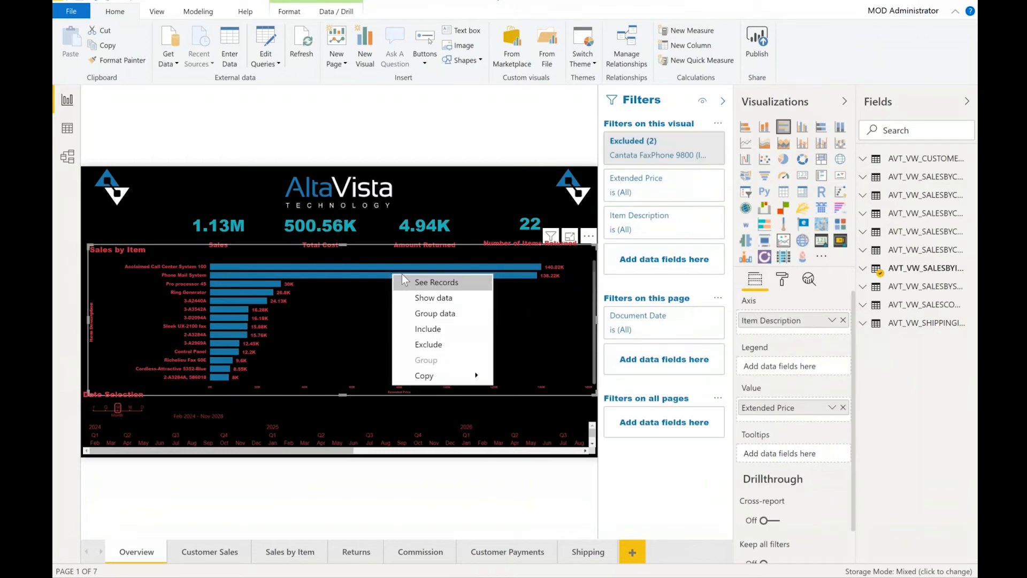
{"action": "left_click", "coordinate": [444, 344]}
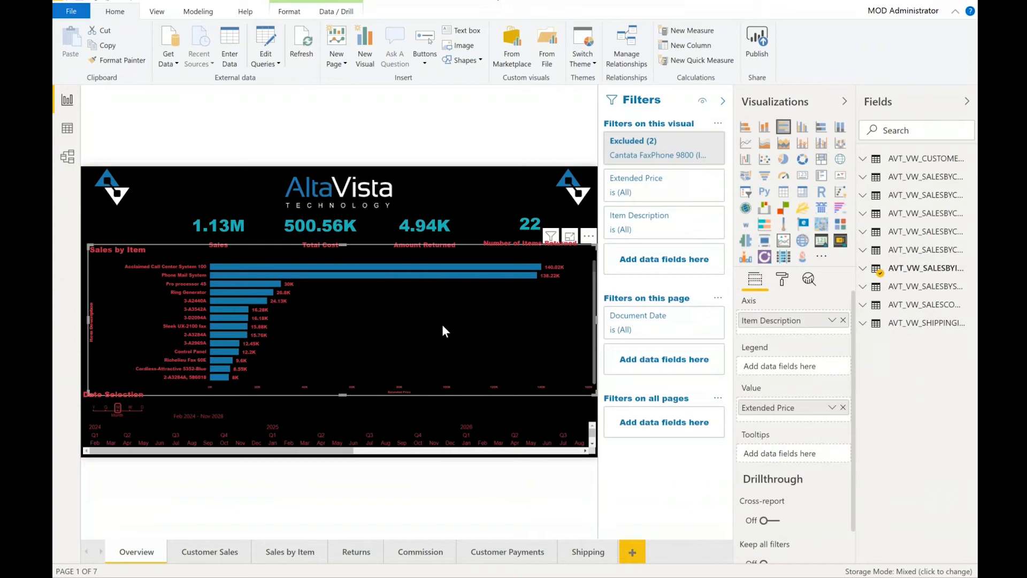
{"action": "right_click", "coordinate": [442, 265]}
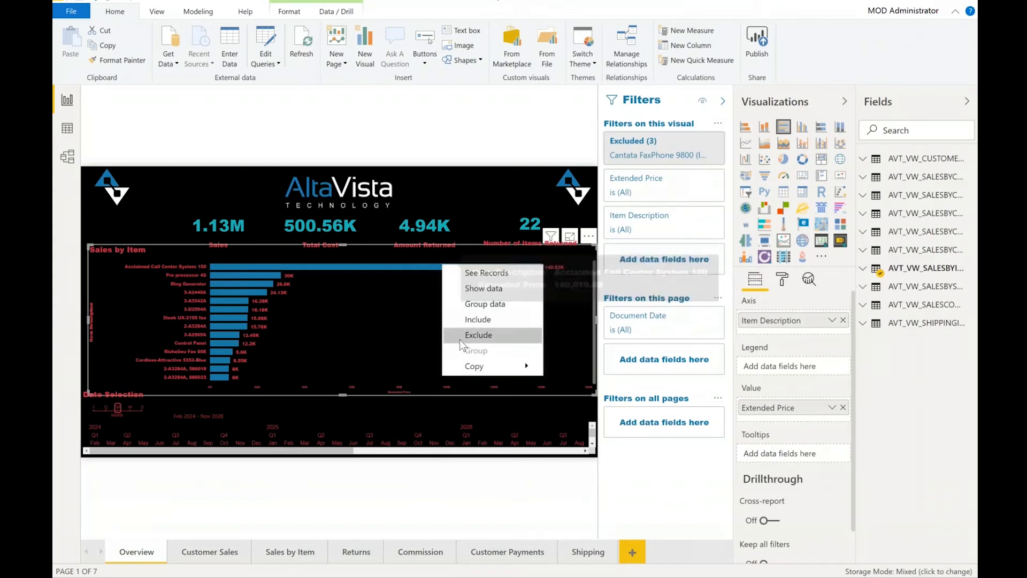
{"action": "left_click", "coordinate": [460, 337]}
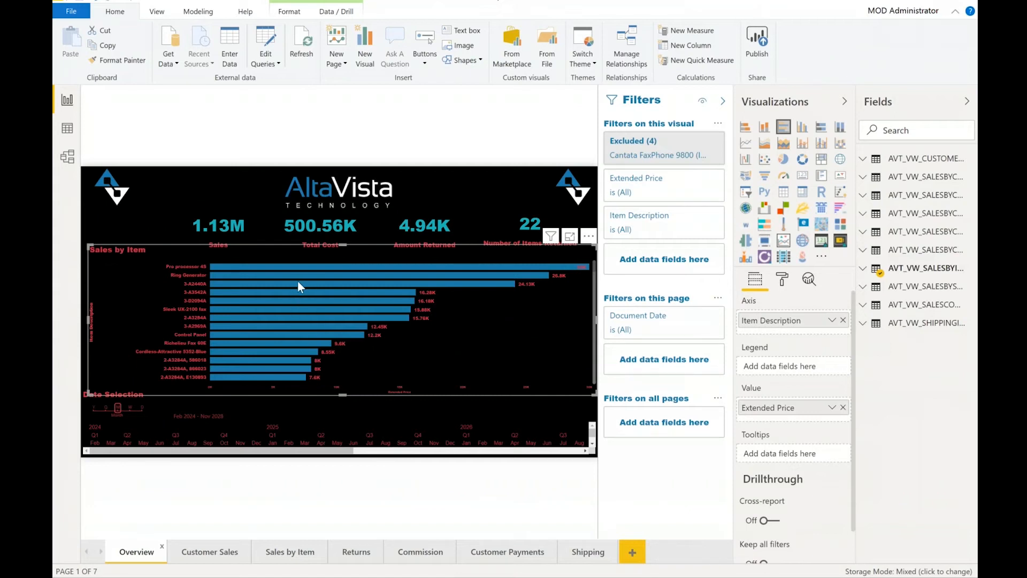
Open the Customer Sales page and move the date range slicer's start to about 6/12/2024.
{"action": "left_click", "coordinate": [205, 556]}
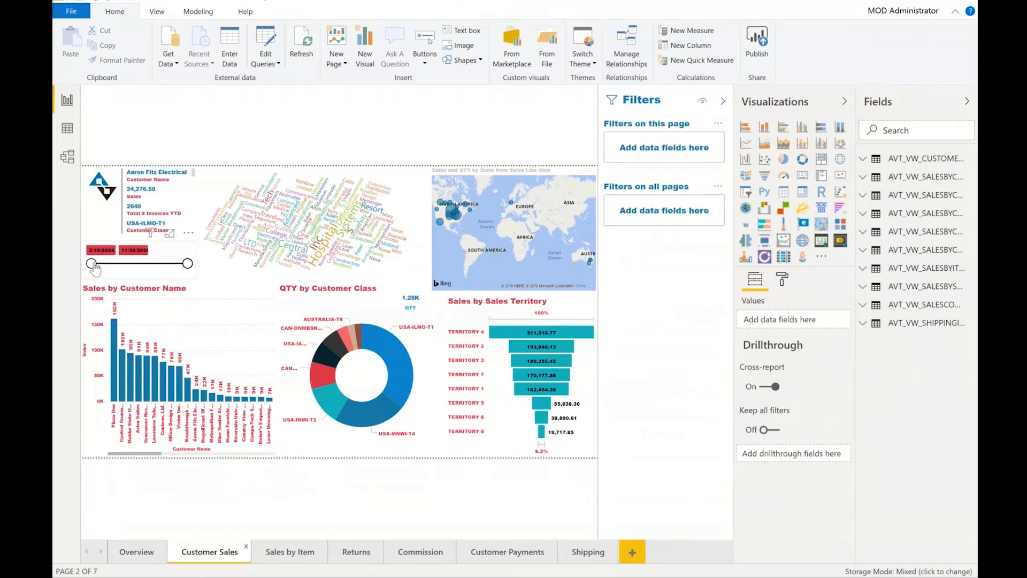
{"action": "mouse_move", "coordinate": [92, 265]}
{"action": "left_mouse_down"}
{"action": "mouse_move", "coordinate": [130, 264]}
{"action": "mouse_move", "coordinate": [101, 264]}
{"action": "left_mouse_up"}
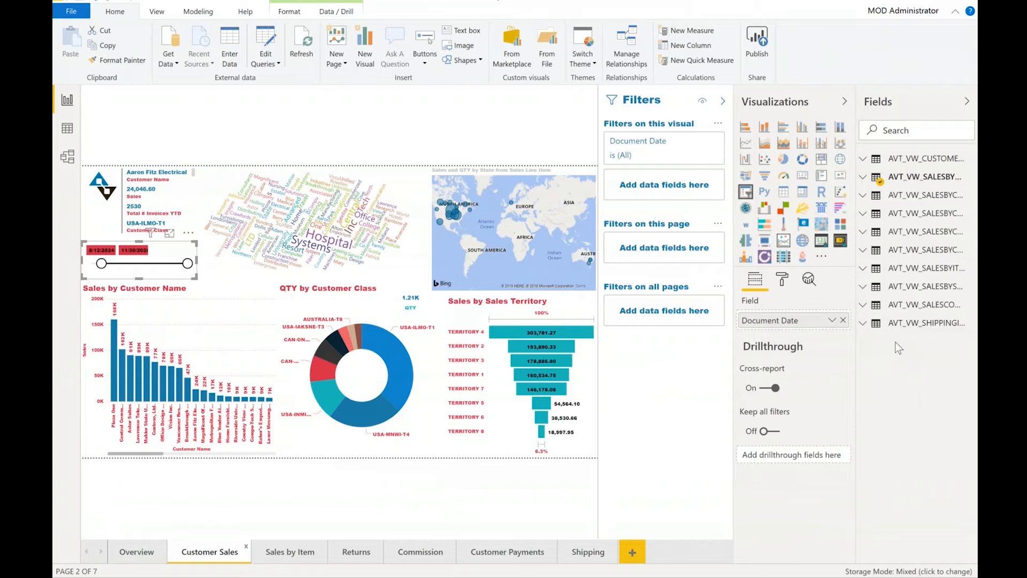
Inspect the AVT_VW_SALESBYCUSTOMERS_2028 table in the model view and return to the report view.
{"action": "left_click", "coordinate": [64, 160]}
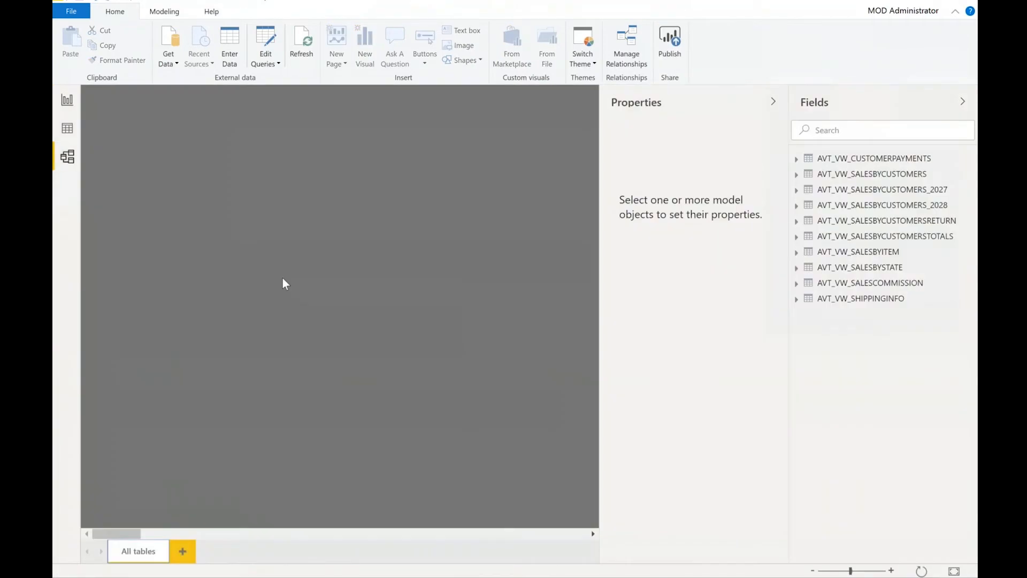
{"action": "left_click", "coordinate": [897, 207]}
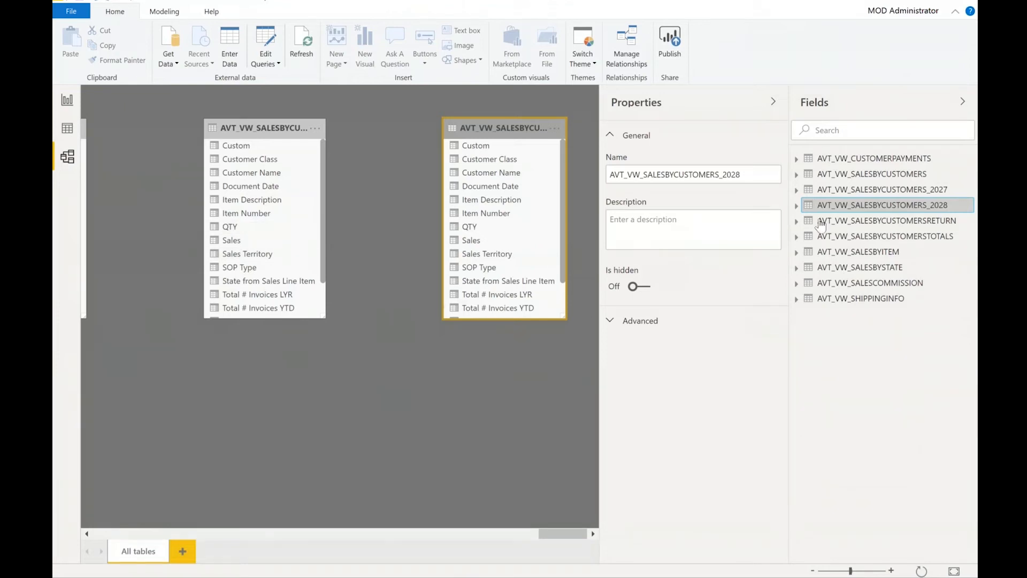
{"action": "left_click", "coordinate": [67, 100]}
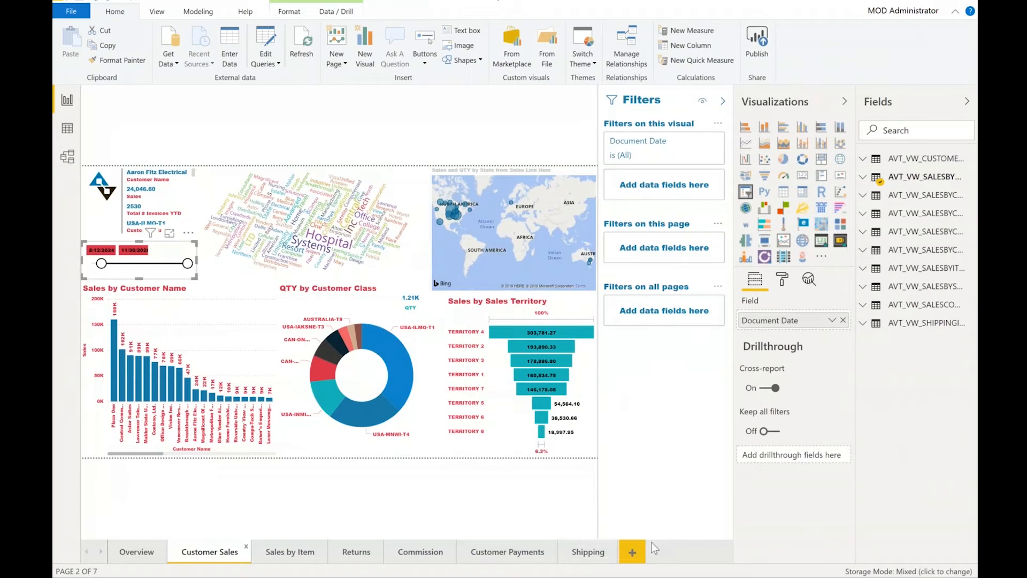
Add a new page with a table of Customer Class and Sales from AVT_VW_SALESBYCUSTOMERS_2027.
{"action": "left_click", "coordinate": [634, 552]}
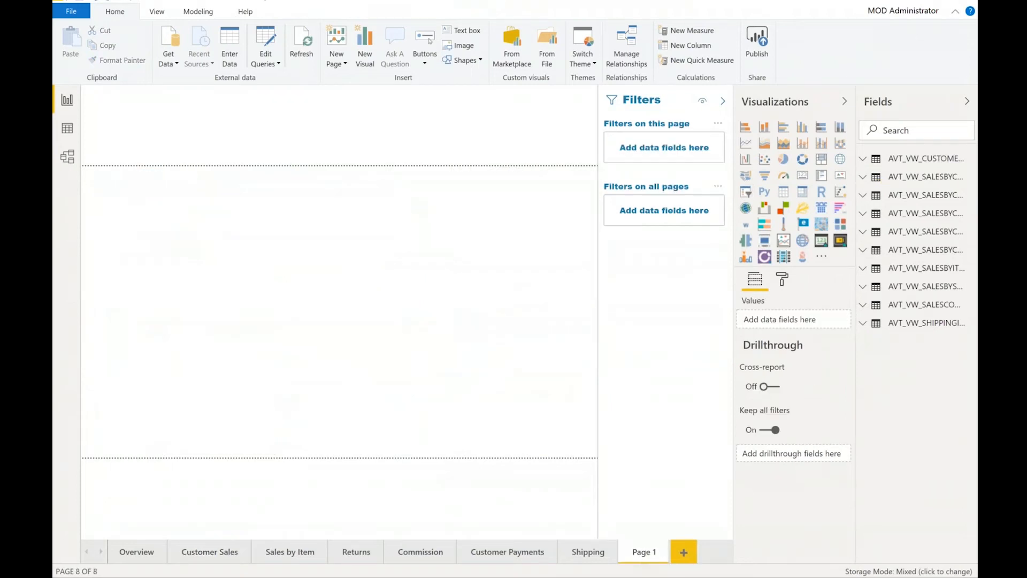
{"action": "left_click", "coordinate": [866, 196]}
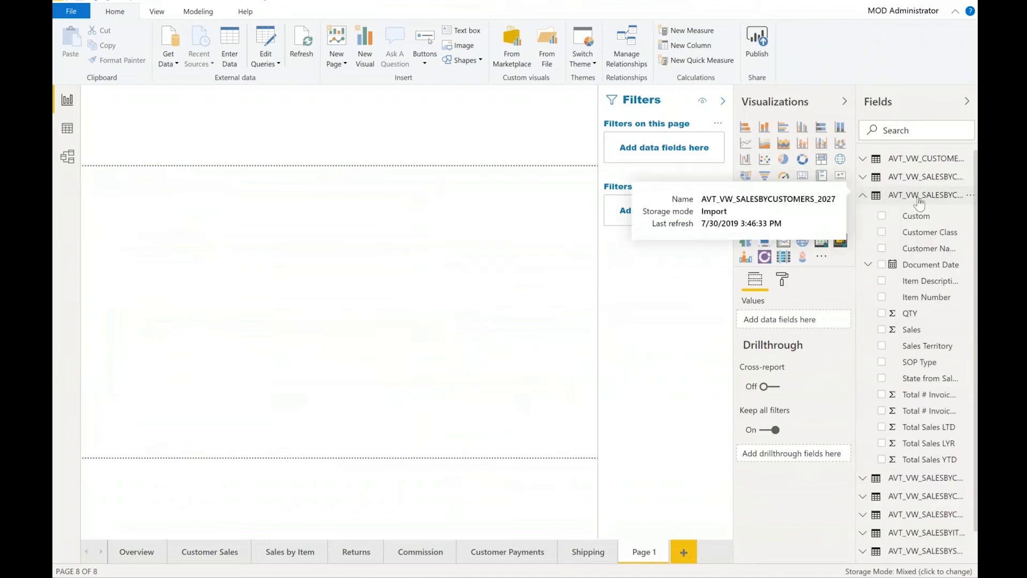
{"action": "left_click", "coordinate": [881, 232]}
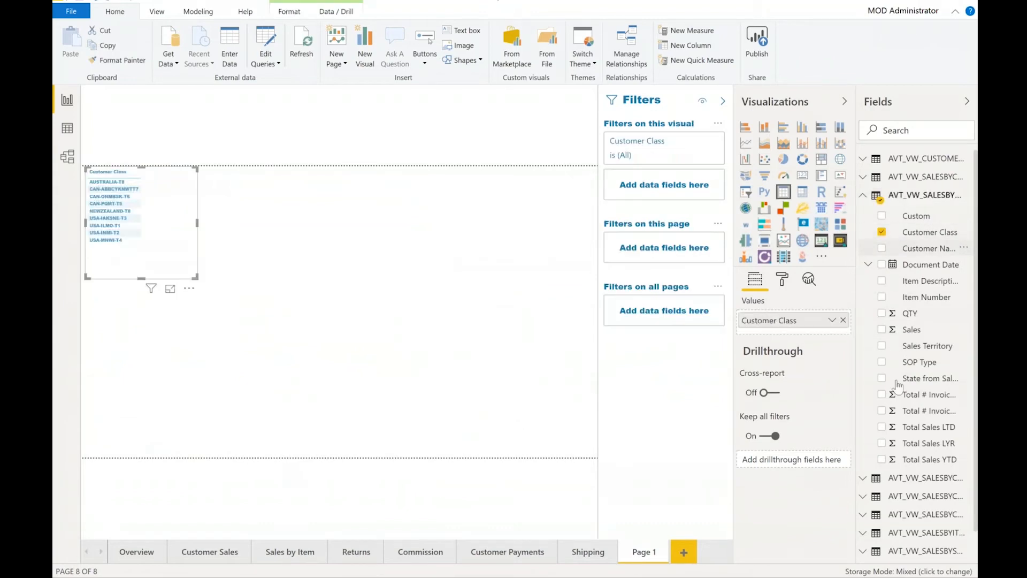
{"action": "left_click", "coordinate": [882, 330]}
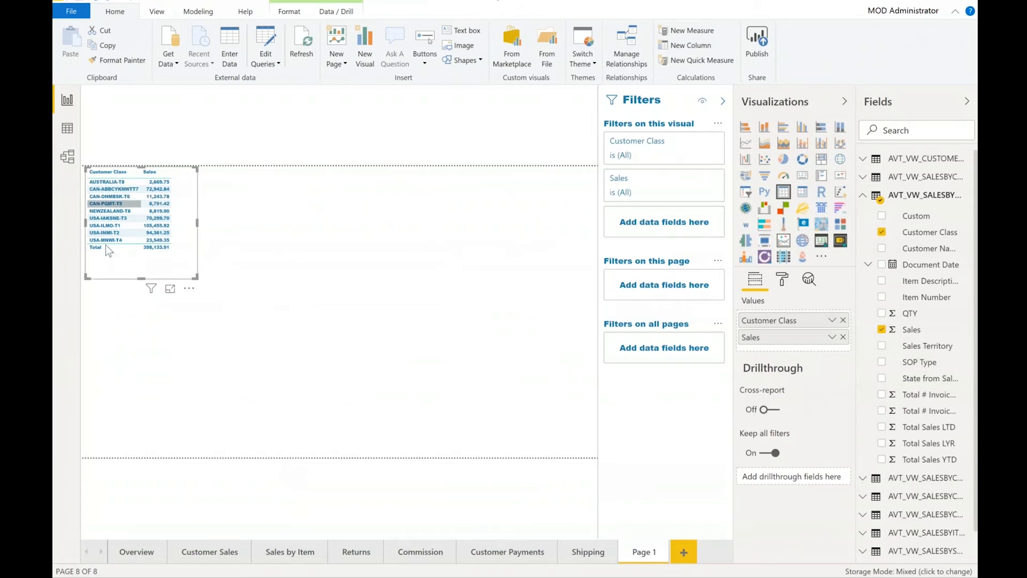
Convert the table to a clustered bar chart and enlarge it to about half the canvas width.
{"action": "left_click", "coordinate": [747, 128]}
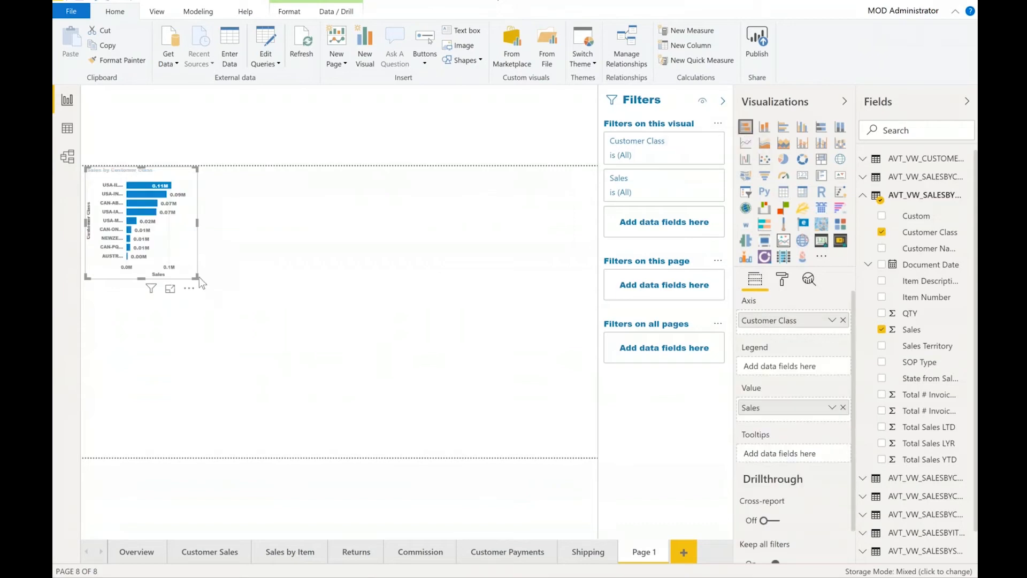
{"action": "left_click_drag", "start_coordinate": [197, 278], "coordinate": [381, 363]}
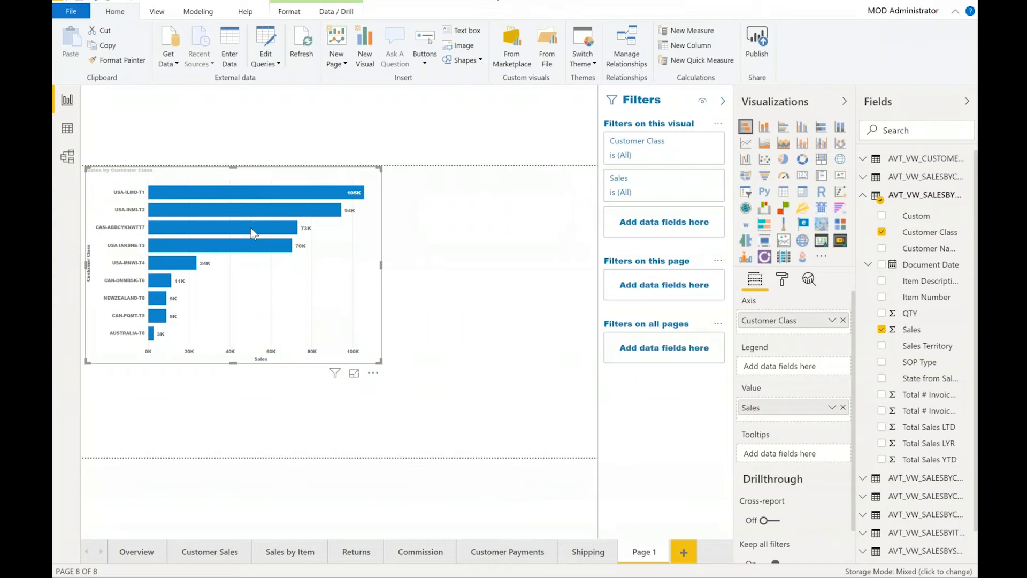
Change the chart to a stacked column chart.
{"action": "mouse_move", "coordinate": [255, 234]}
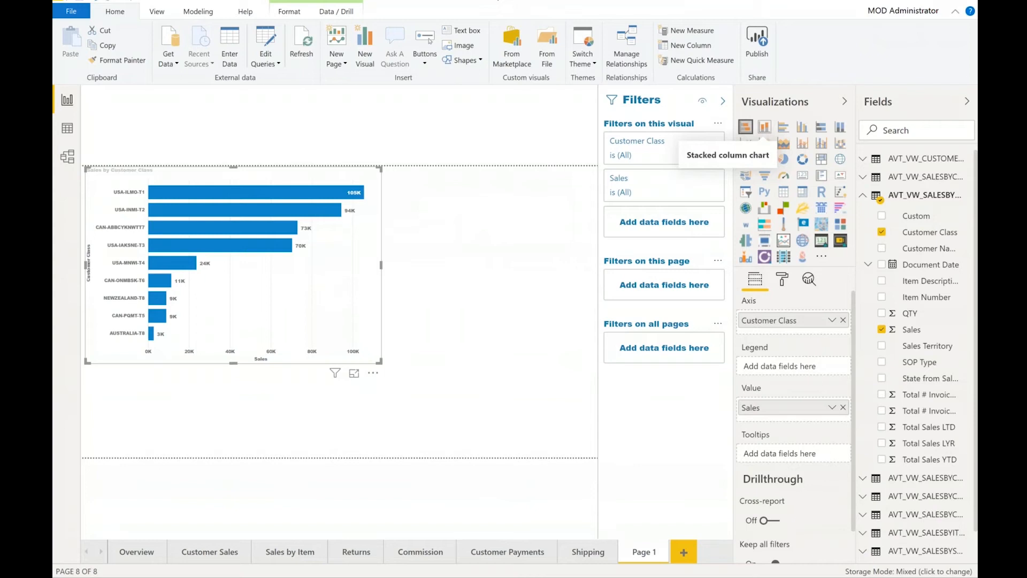
{"action": "left_click", "coordinate": [764, 127]}
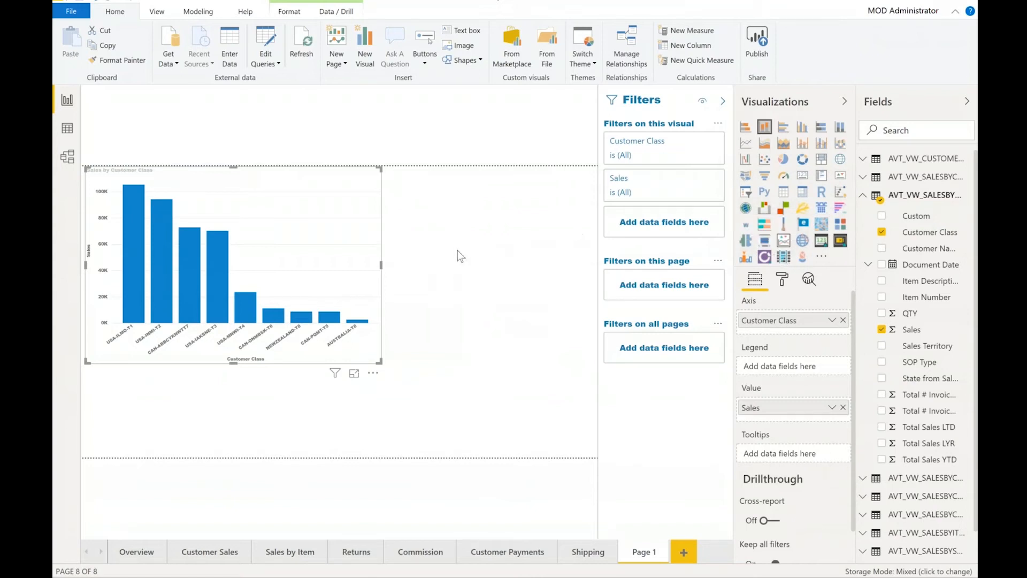
{"action": "left_click", "coordinate": [506, 289]}
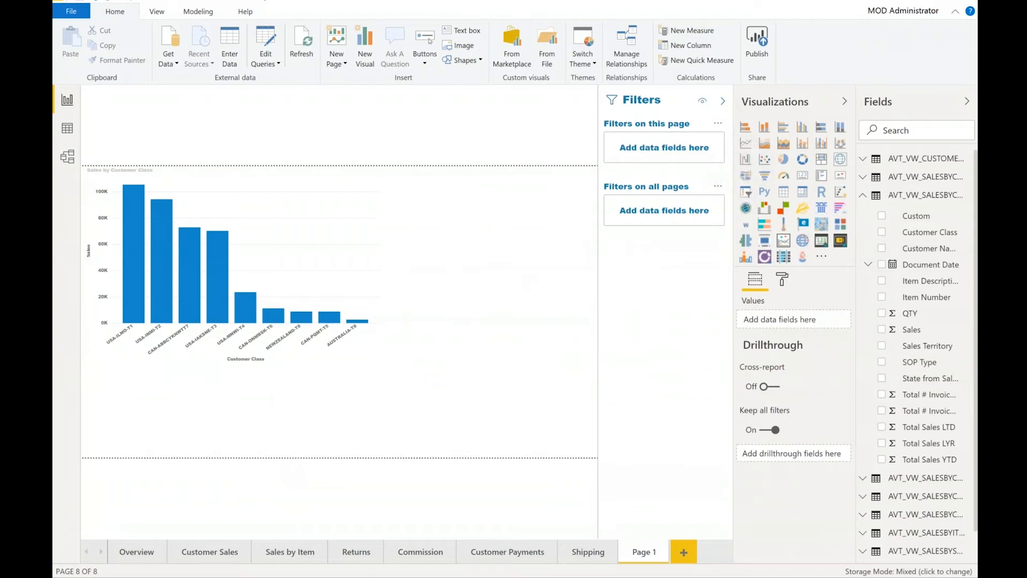
{"action": "left_click", "coordinate": [745, 196]}
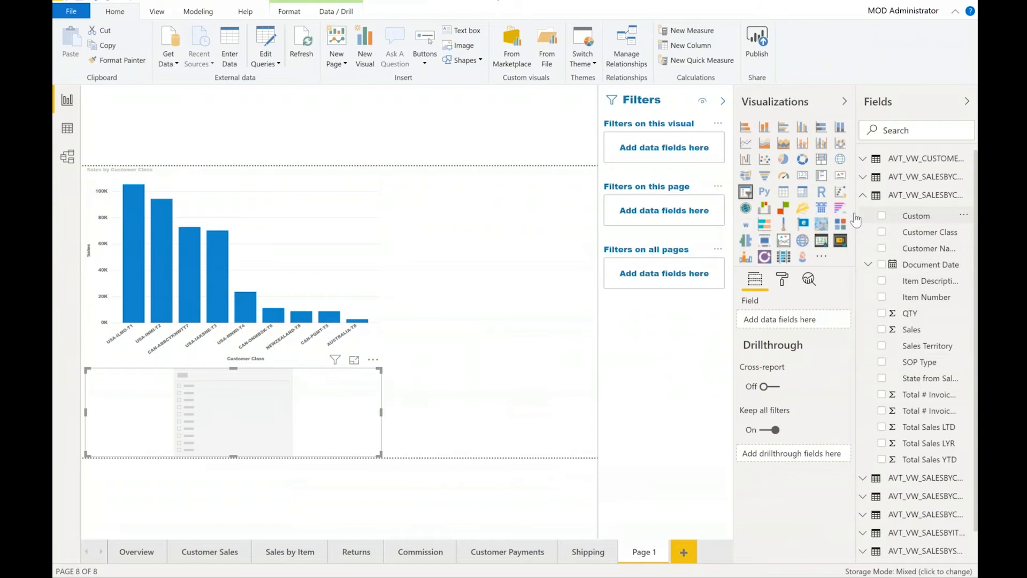
{"action": "left_click", "coordinate": [882, 216]}
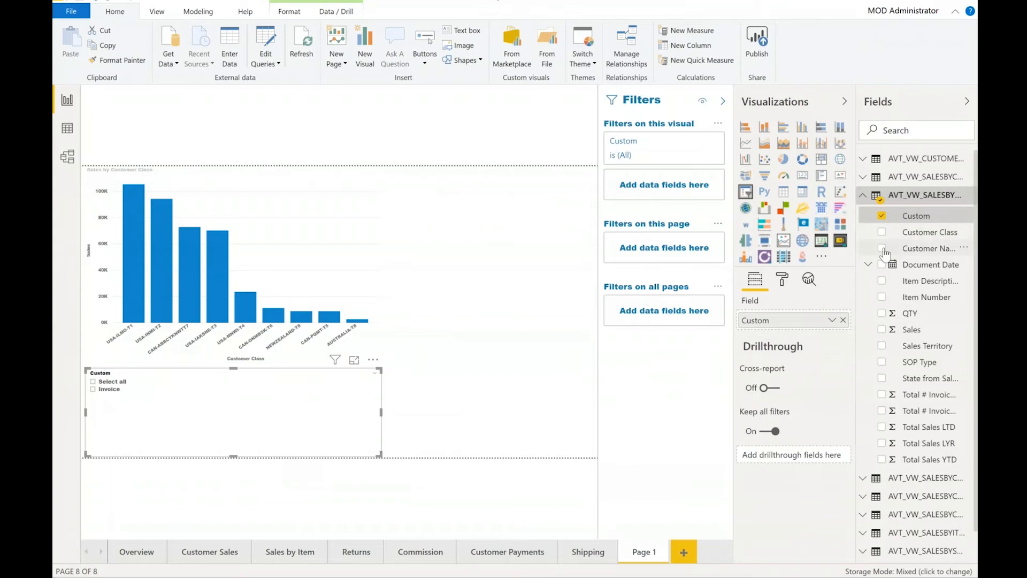
{"action": "left_click", "coordinate": [881, 217]}
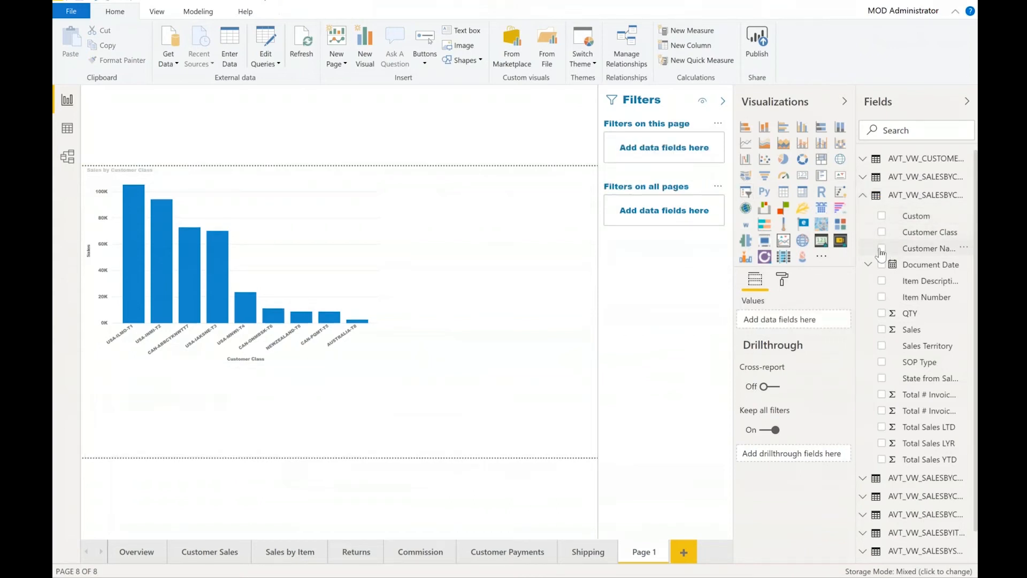
Add a Customer Name table below the column chart.
{"action": "left_click", "coordinate": [881, 248]}
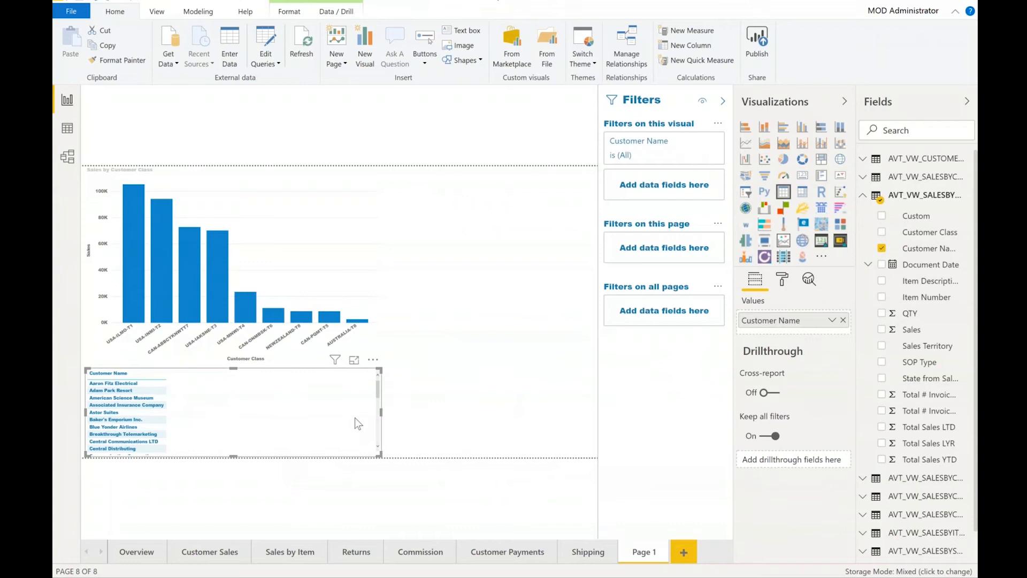
{"action": "left_click", "coordinate": [474, 374]}
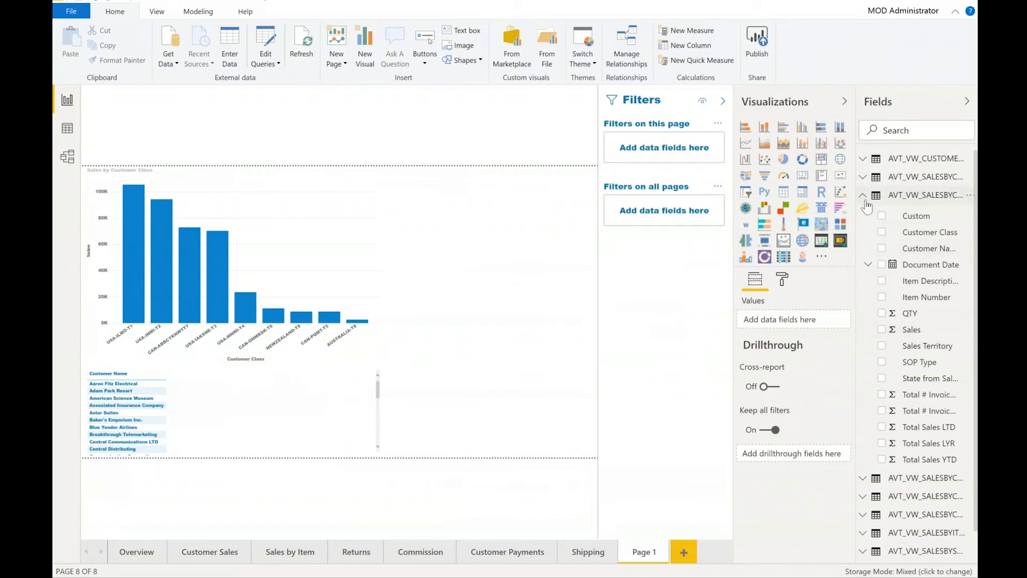
Add a funnel chart of Total Sales YTD by Customer Name from AVT_VW_SALESBYITEM beside the column chart.
{"action": "left_click", "coordinate": [909, 195]}
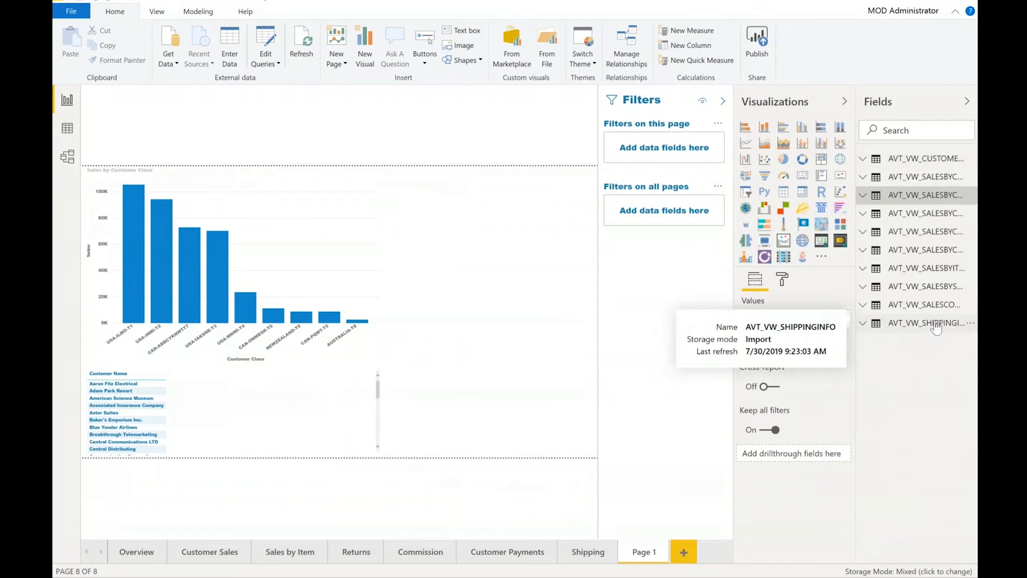
{"action": "left_click", "coordinate": [866, 268]}
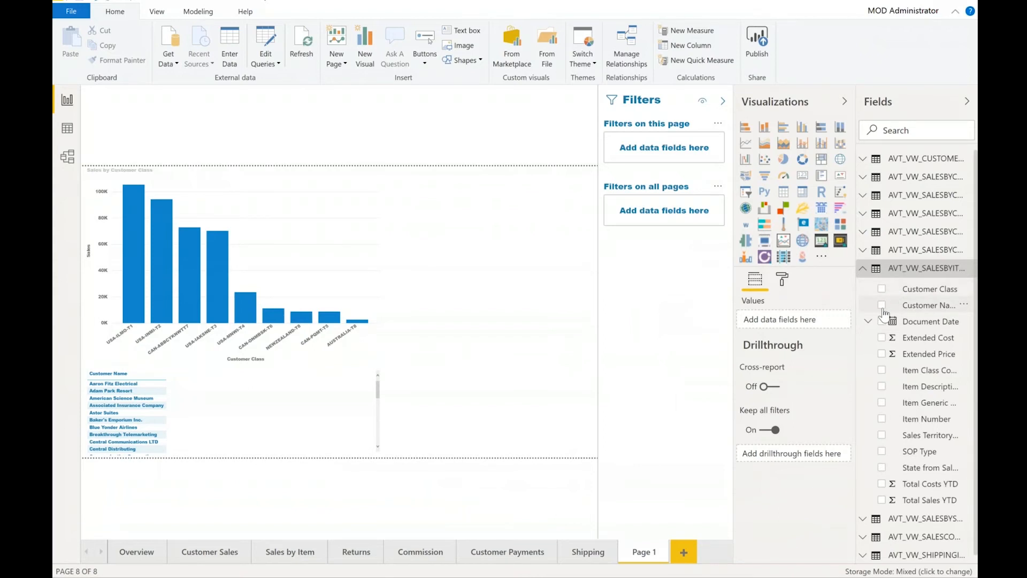
{"action": "left_click", "coordinate": [882, 305]}
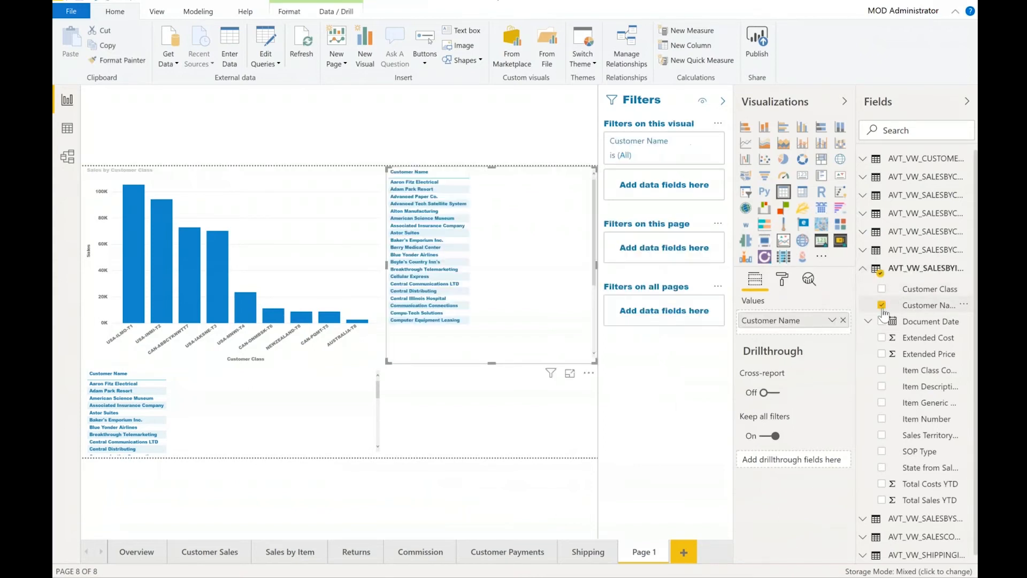
{"action": "left_click", "coordinate": [767, 177]}
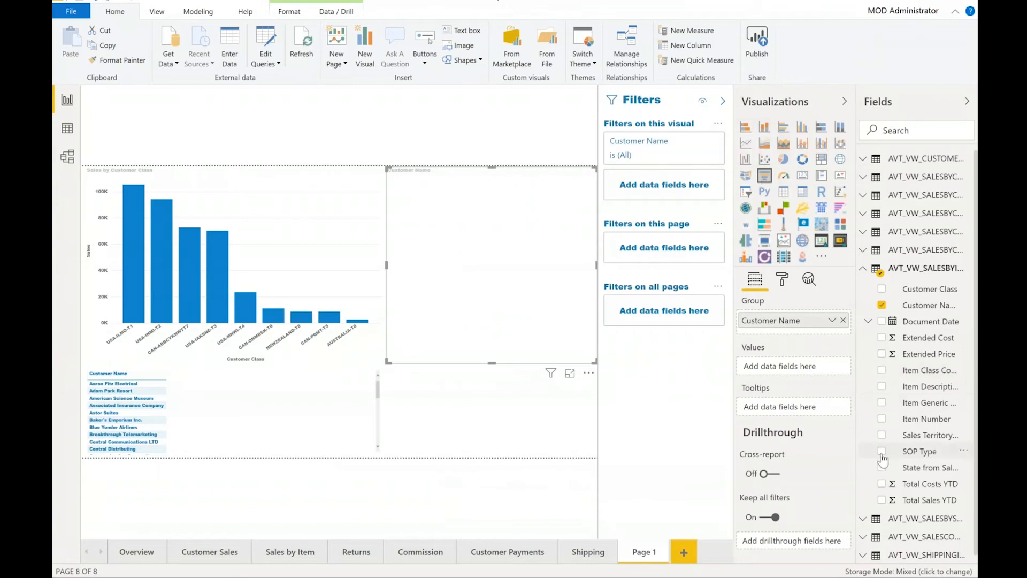
{"action": "left_click", "coordinate": [880, 501]}
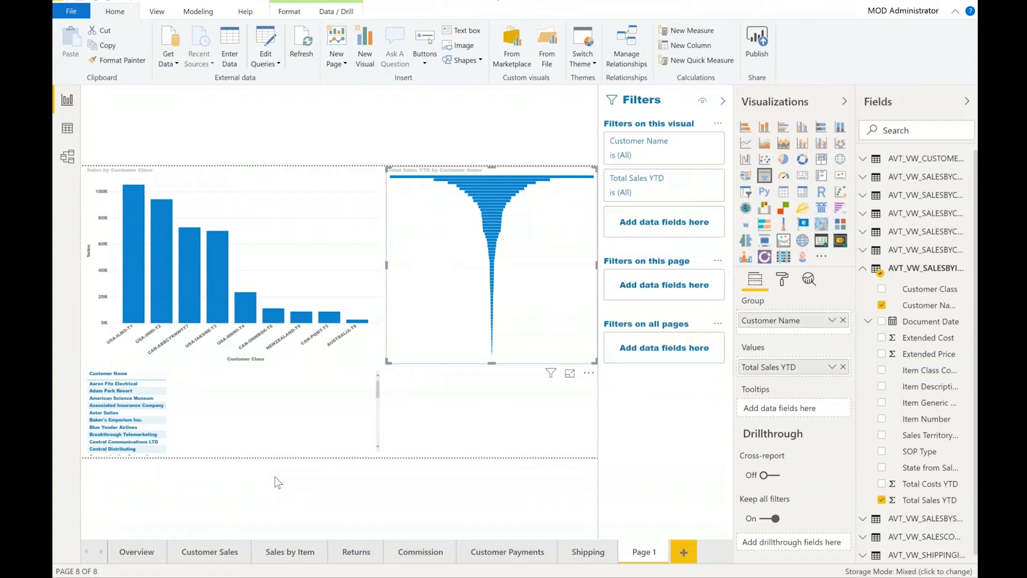
Switch back to the Overview page.
{"action": "left_click", "coordinate": [137, 552]}
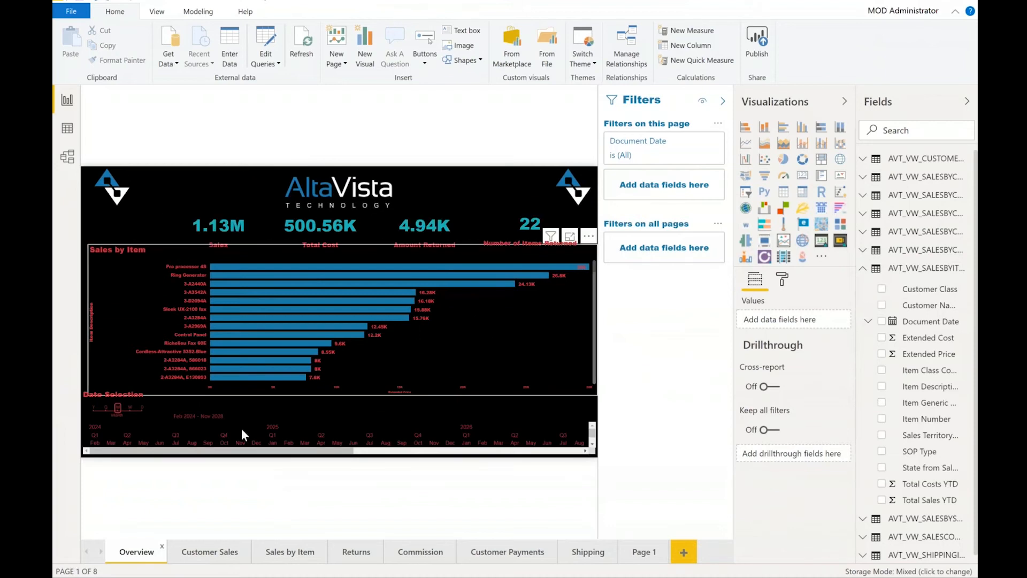
View the Returns page and then the Commission page of the report.
{"action": "left_click", "coordinate": [346, 554]}
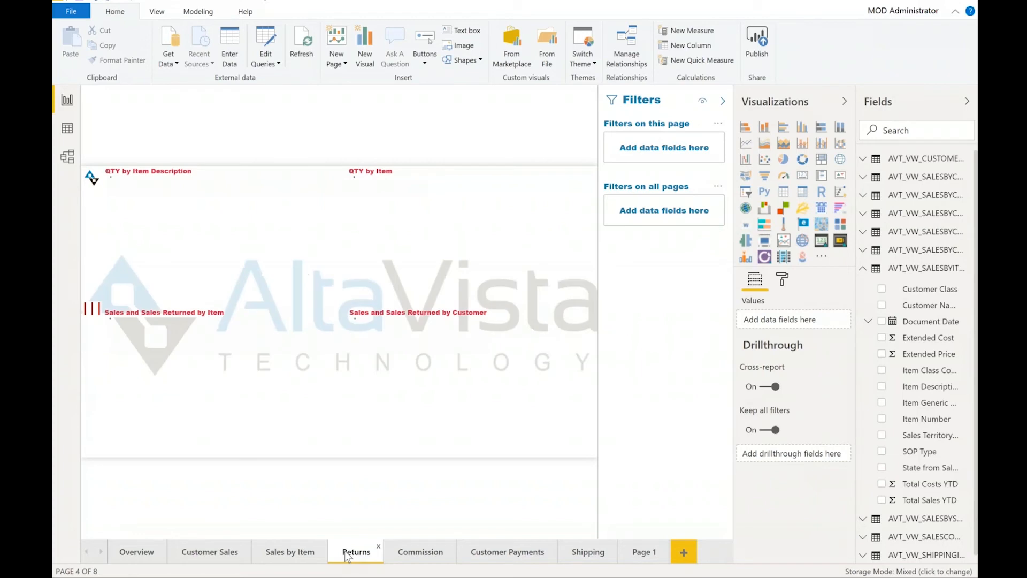
{"action": "left_click", "coordinate": [420, 552]}
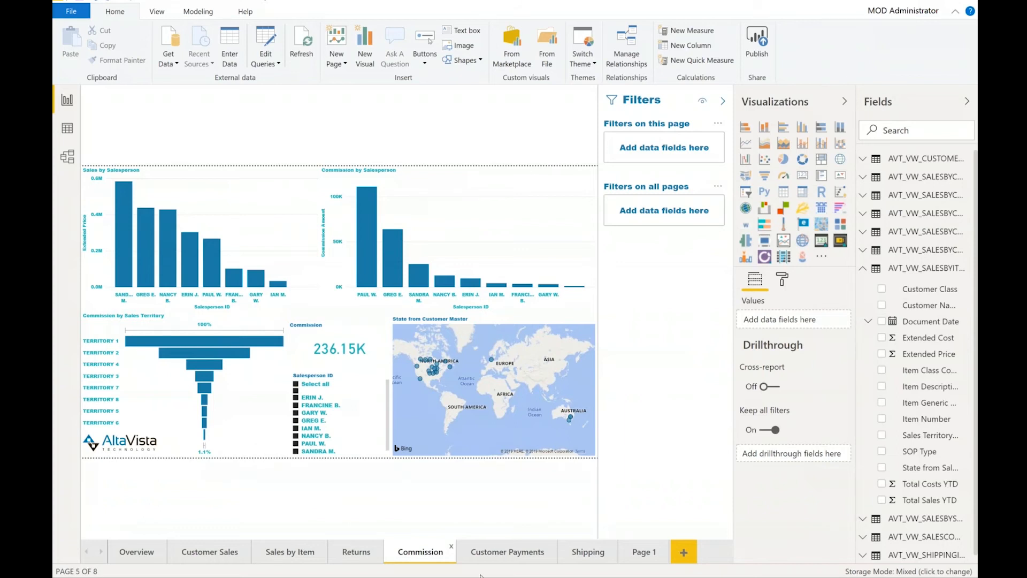
Switch to the BCfin Power BI Desktop file and cross-filter the Income Statement by the Cronis company column.
{"action": "mouse_move", "coordinate": [500, 576]}
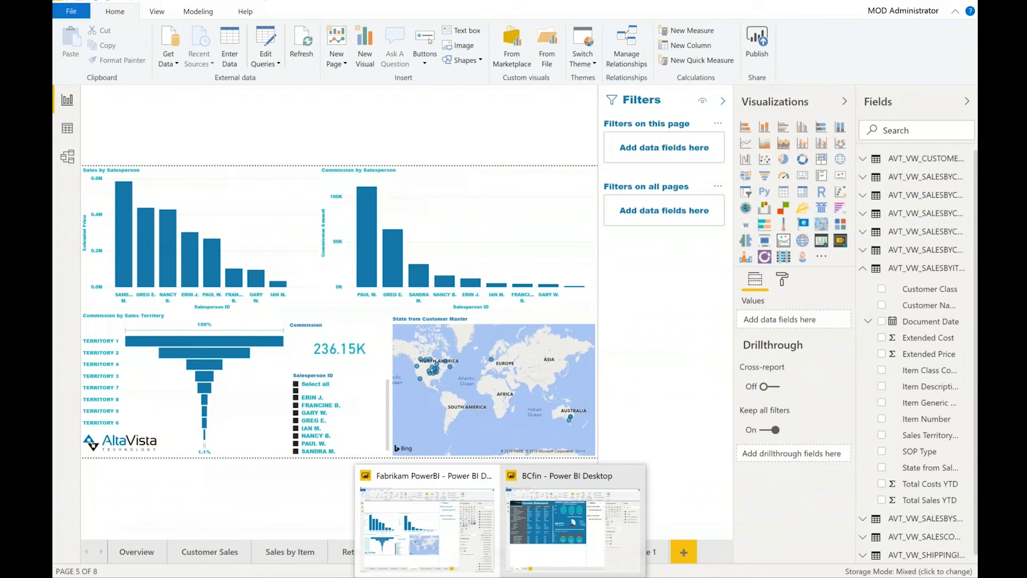
{"action": "left_click", "coordinate": [557, 477]}
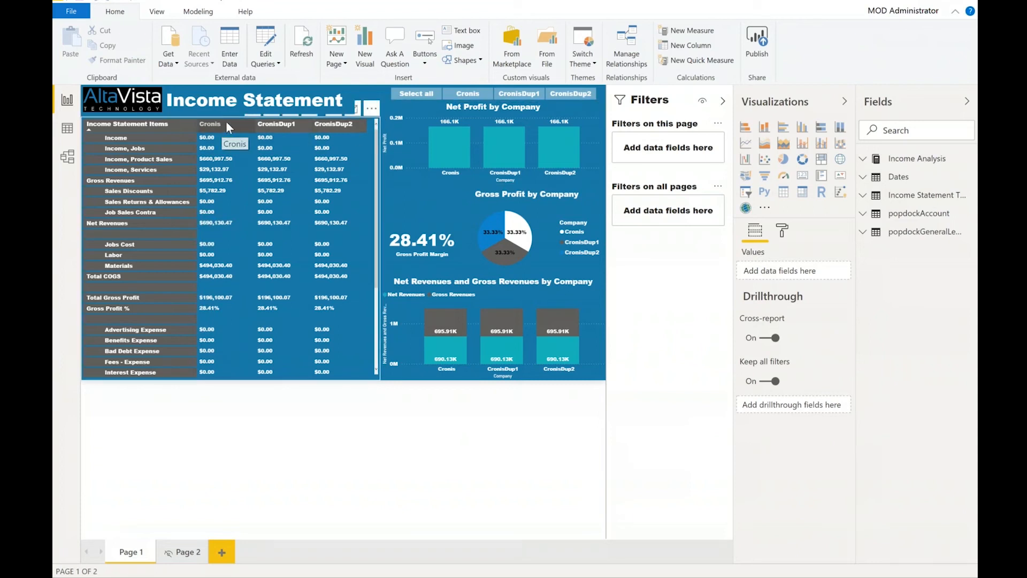
{"action": "left_click", "coordinate": [449, 139]}
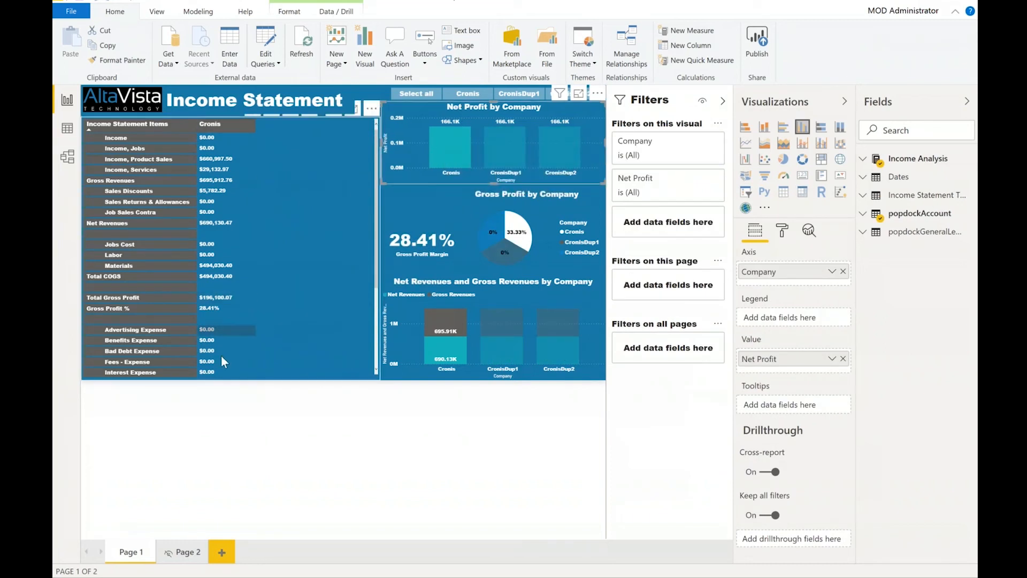
{"action": "left_click", "coordinate": [517, 149]}
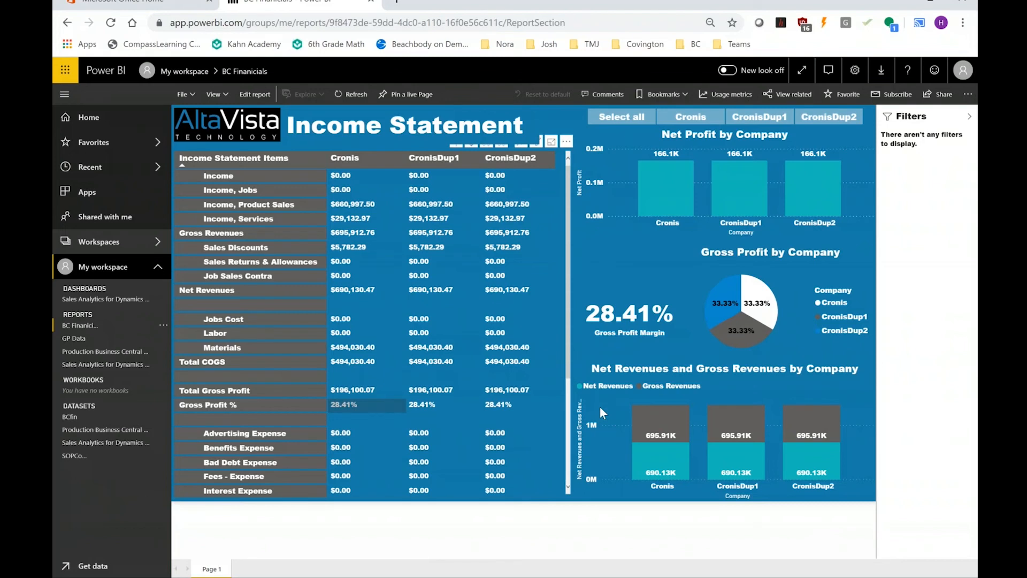
In the Power BI service, open the Comments pane on BC Financials and then open the GP Data report.
{"action": "left_click", "coordinate": [607, 96]}
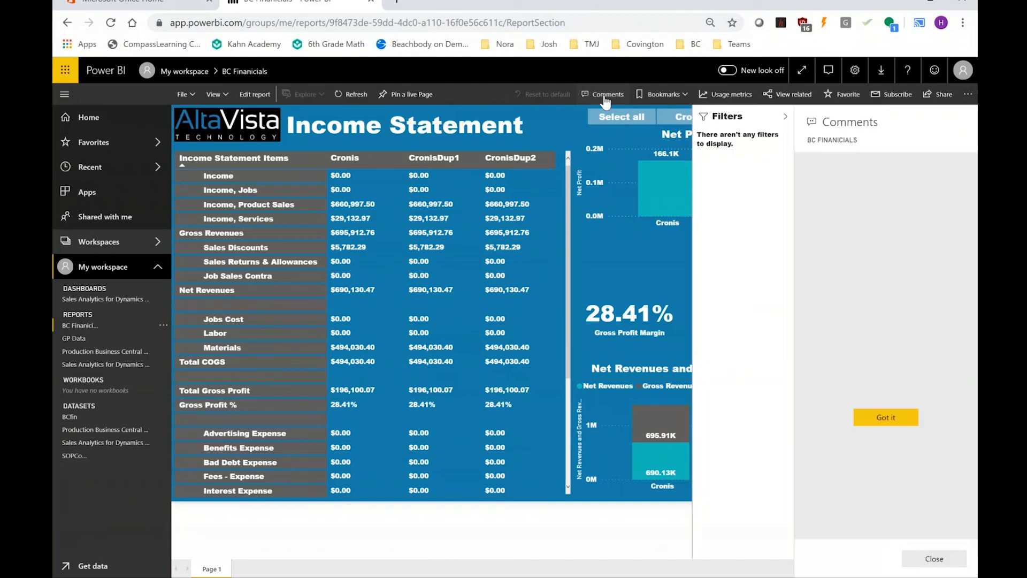
{"action": "left_click", "coordinate": [74, 339]}
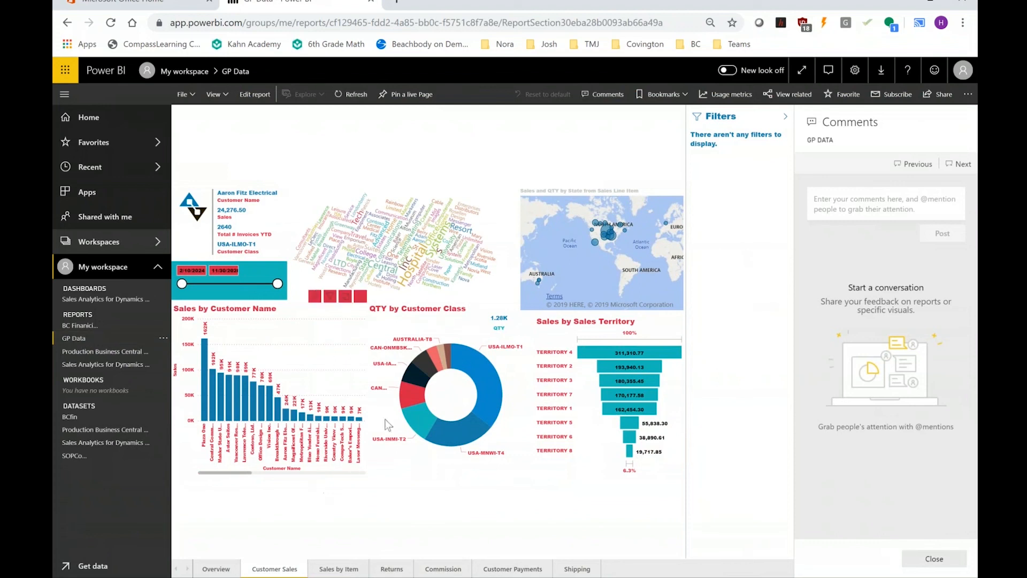
Cross-filter the GP Data report by selecting the Lawrence Telemarketing bar in Sales by Customer Name.
{"action": "left_click", "coordinate": [252, 411]}
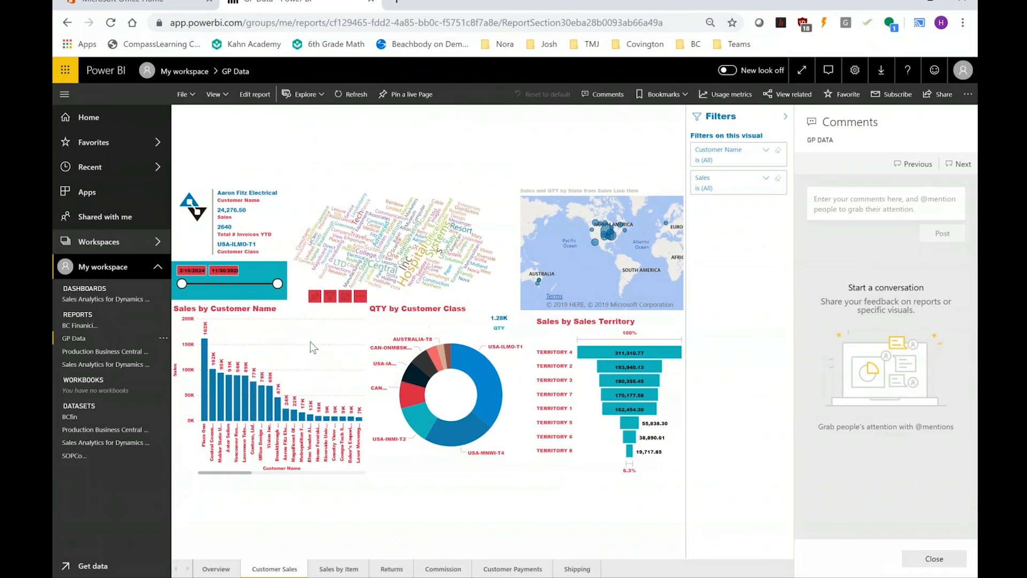
{"action": "left_click", "coordinate": [247, 420]}
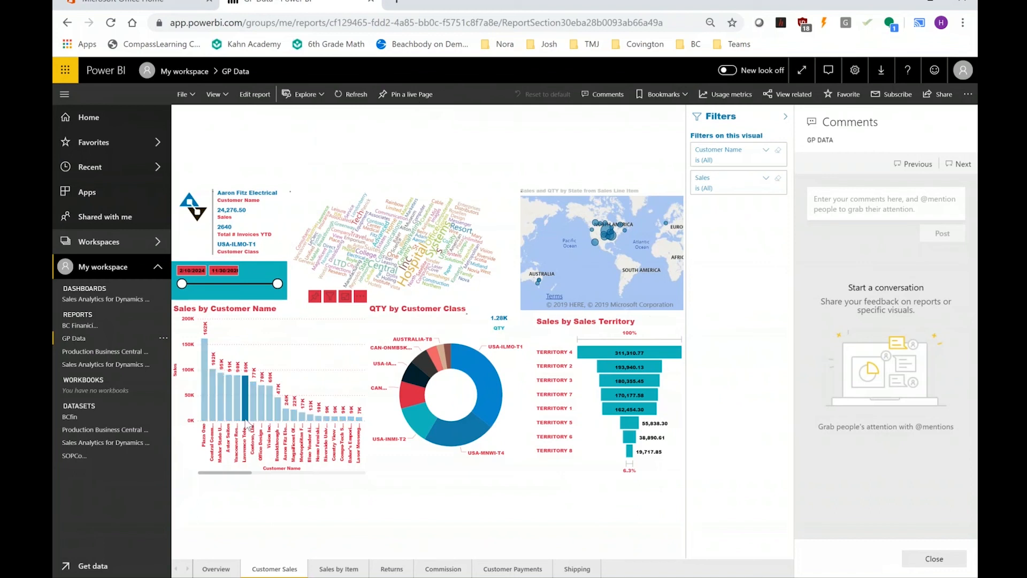
{"action": "left_click", "coordinate": [235, 162]}
{"action": "left_click", "coordinate": [230, 194]}
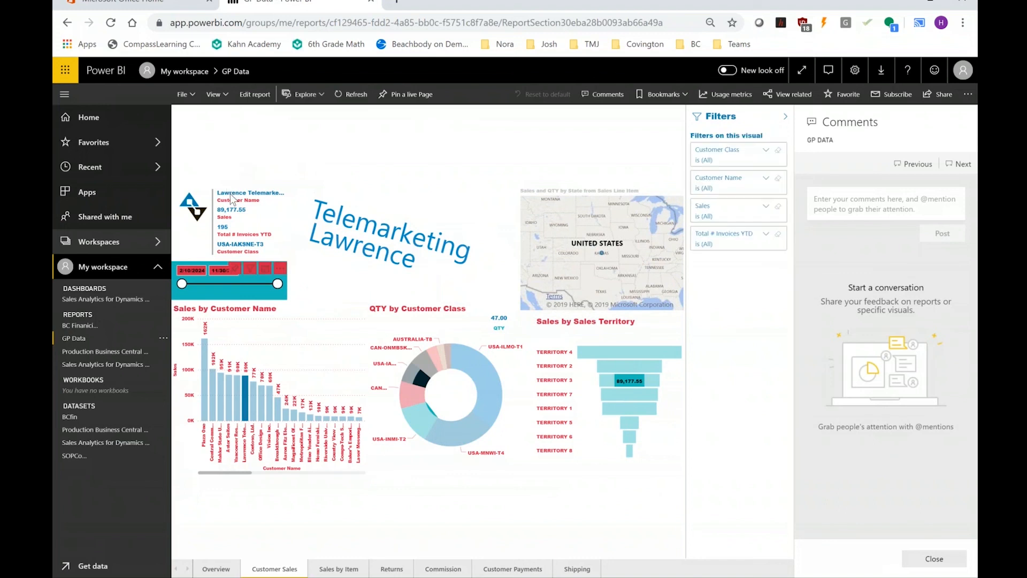
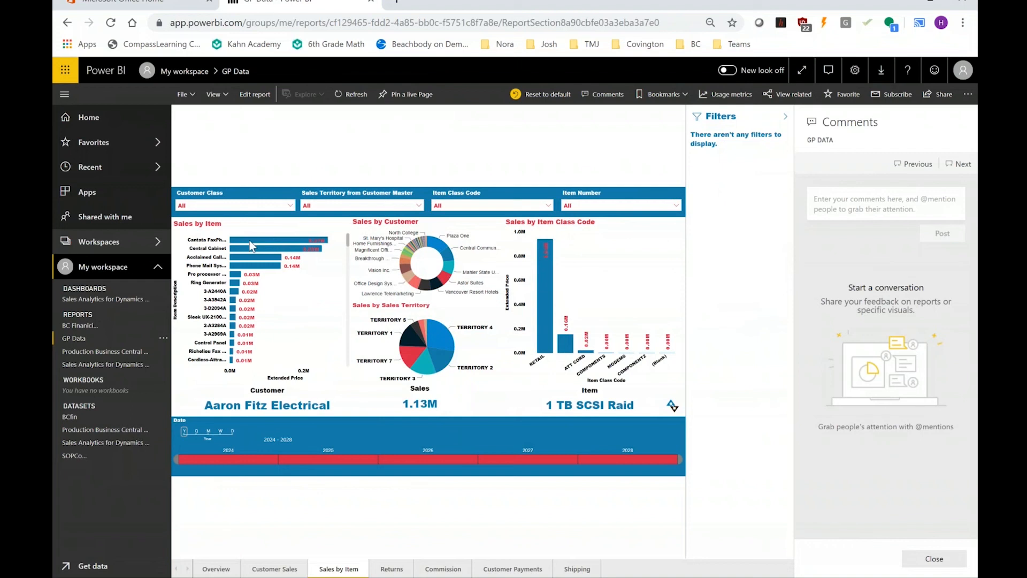
Show the data table behind the Sales by Item visual, then return to the report.
{"action": "right_click", "coordinate": [250, 243]}
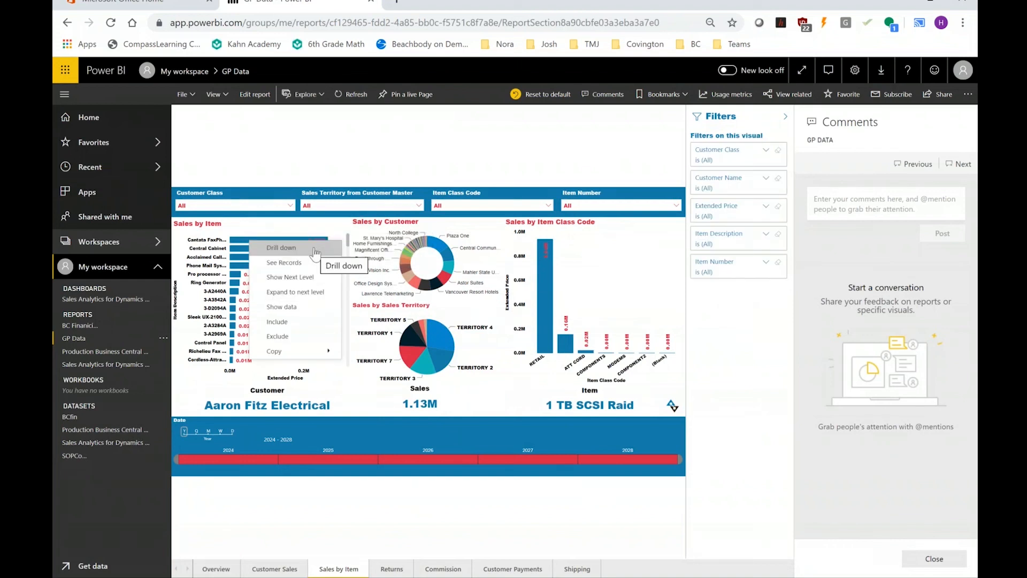
{"action": "left_click", "coordinate": [306, 315]}
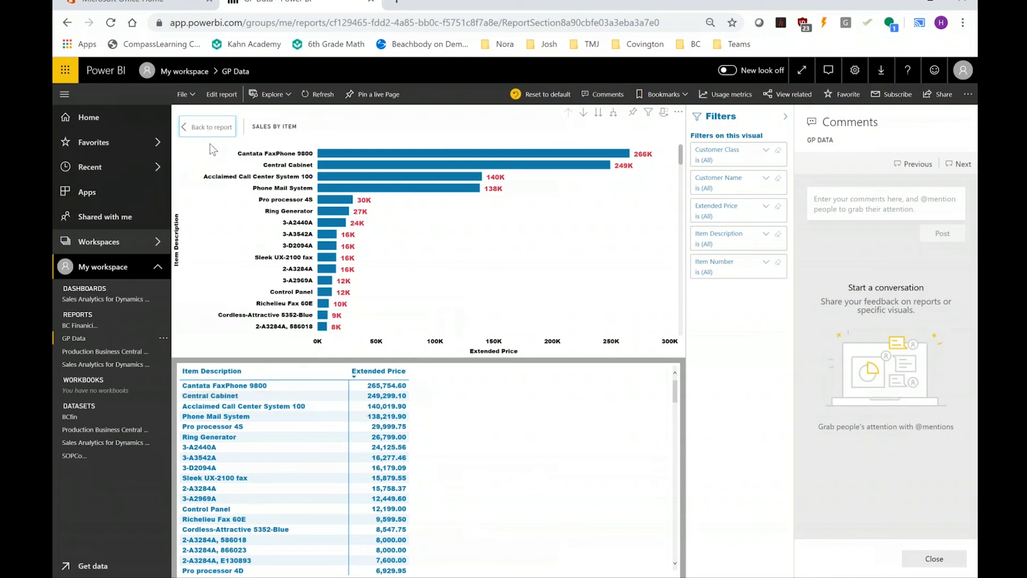
{"action": "left_click", "coordinate": [208, 127]}
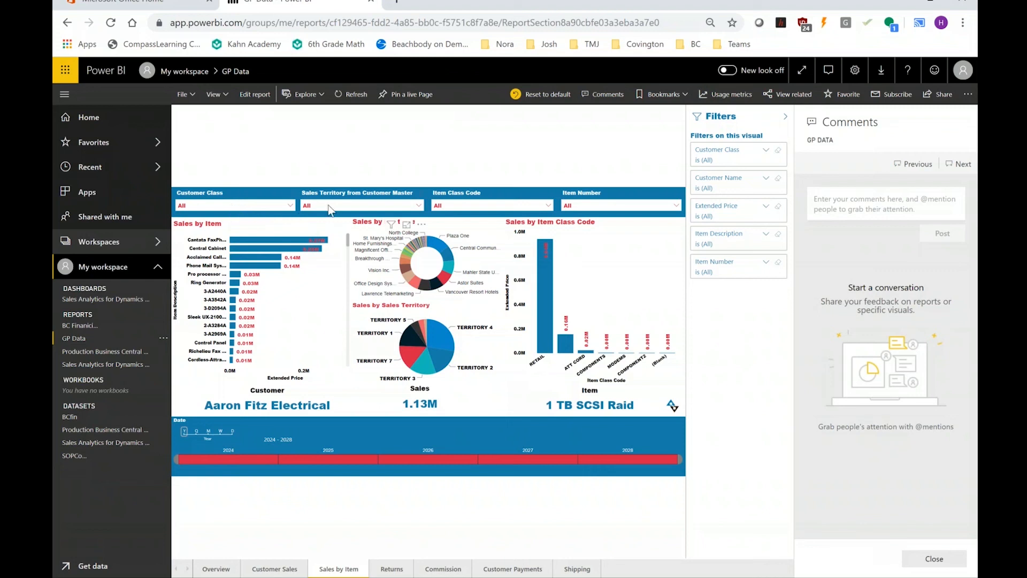
Filter the Item Class Code slicer to MODEMS.
{"action": "left_click", "coordinate": [444, 208]}
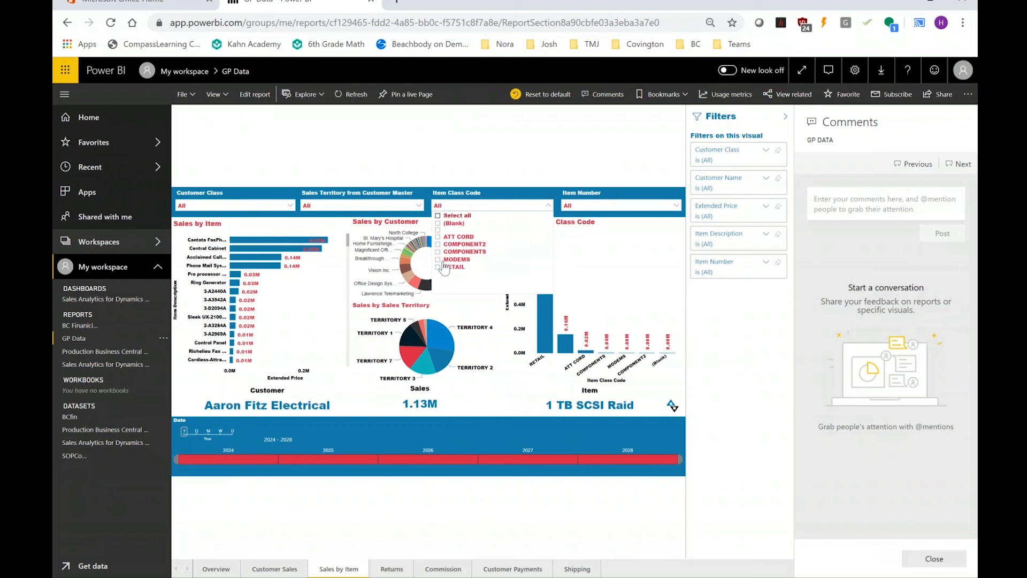
{"action": "left_click", "coordinate": [438, 252]}
{"action": "left_click", "coordinate": [438, 260]}
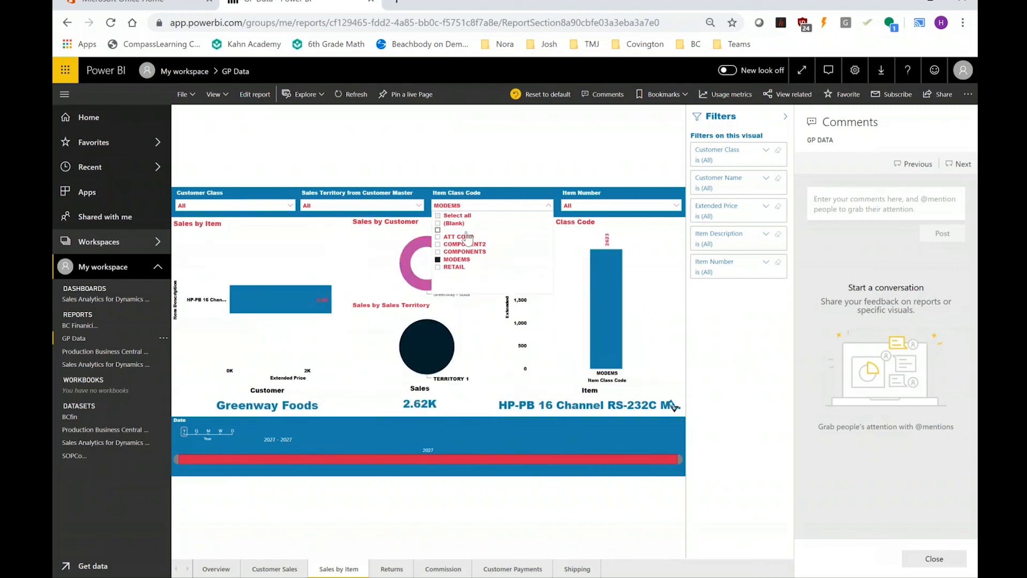
Filter the Sales Territory slicer to TERRITORY 1 and the Customer Class slicer to USA-ILMO-T1.
{"action": "left_click", "coordinate": [401, 208]}
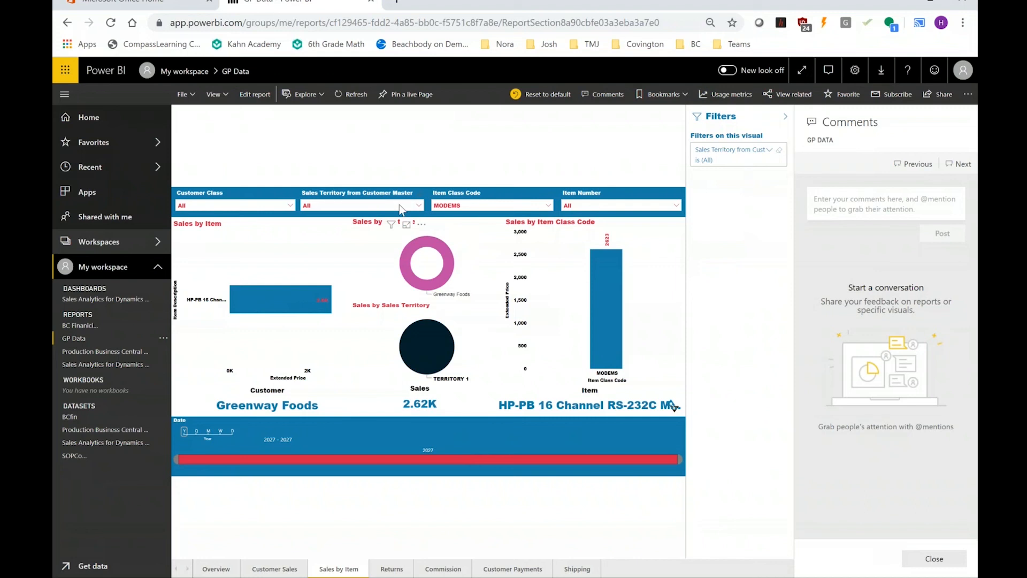
{"action": "left_click", "coordinate": [400, 209]}
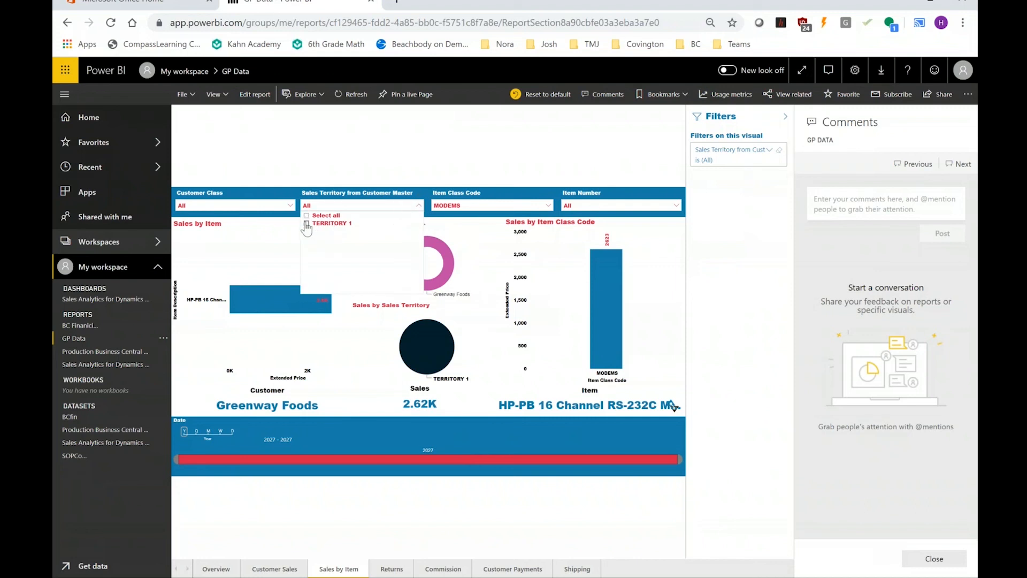
{"action": "left_click", "coordinate": [306, 224]}
{"action": "left_click", "coordinate": [260, 208]}
{"action": "left_click", "coordinate": [260, 207]}
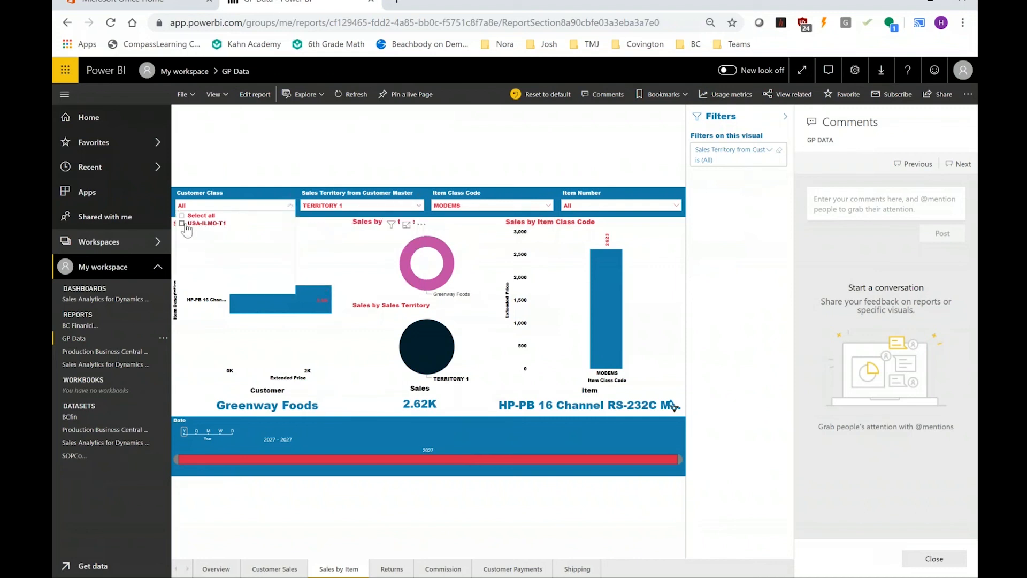
{"action": "left_click", "coordinate": [183, 224]}
Switch the Item Class Code slicer selection from MODEMS to COMPONENTS.
{"action": "left_click", "coordinate": [549, 207]}
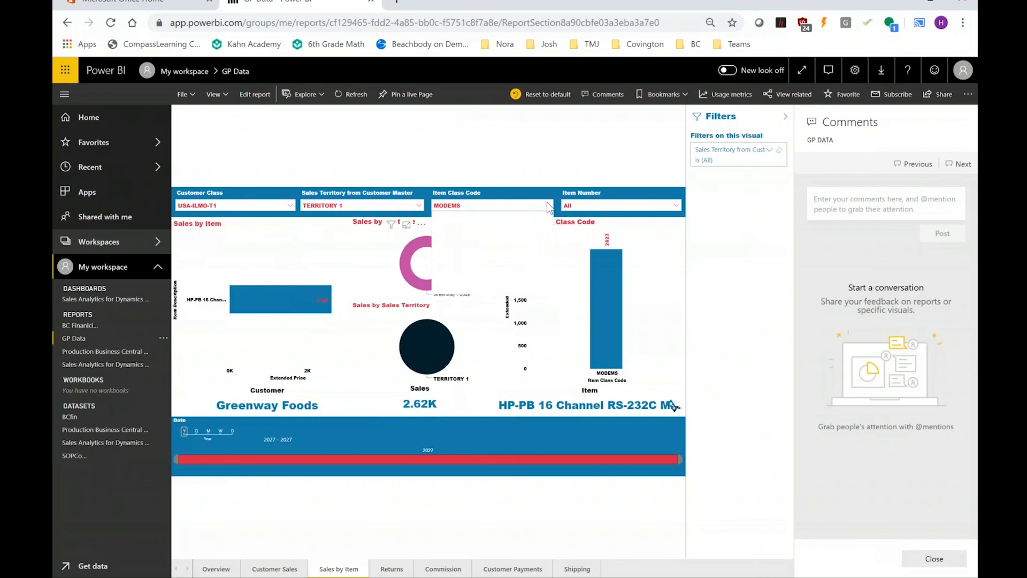
{"action": "left_click", "coordinate": [437, 236]}
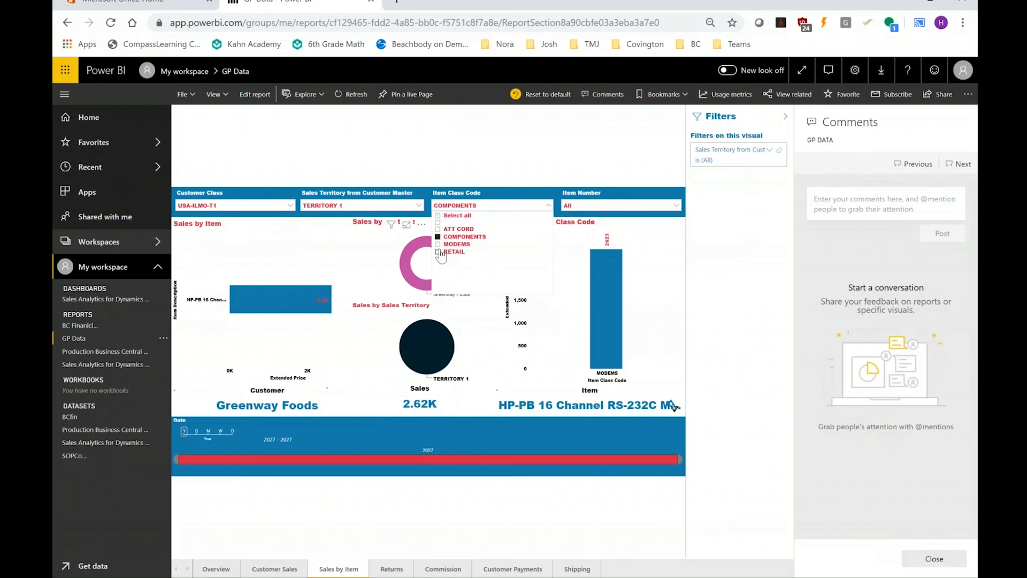
{"action": "left_click", "coordinate": [561, 153]}
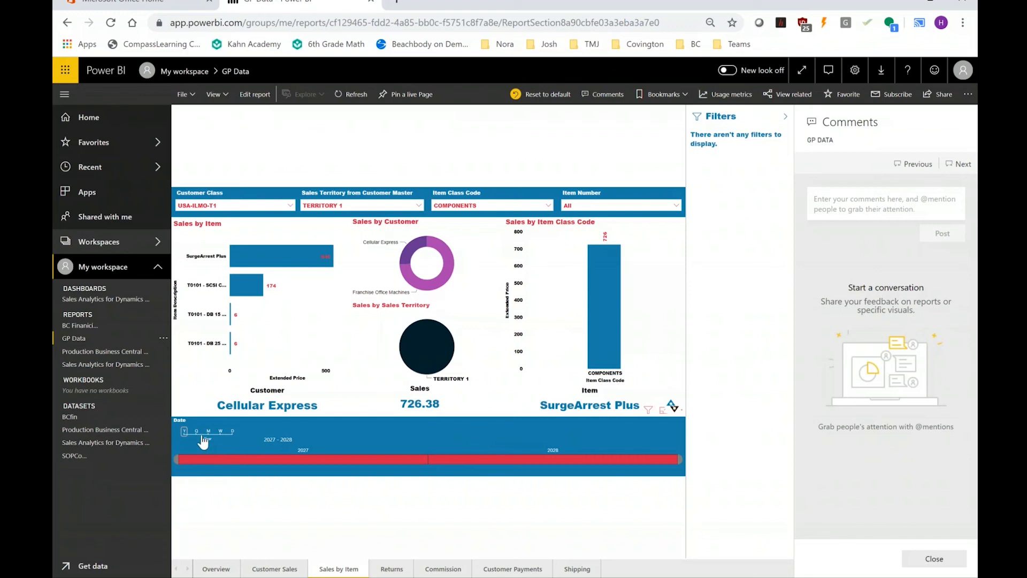
Select 2027 on the Date timeline slicer and clear the selection in the Sales by Item Class Code chart.
{"action": "left_click", "coordinate": [386, 469]}
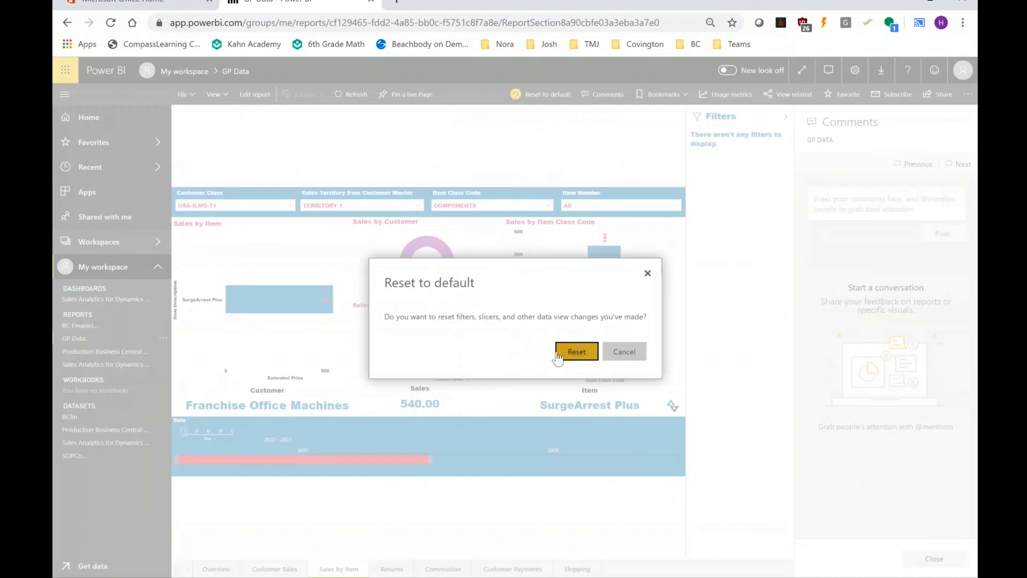
{"action": "left_click", "coordinate": [558, 353]}
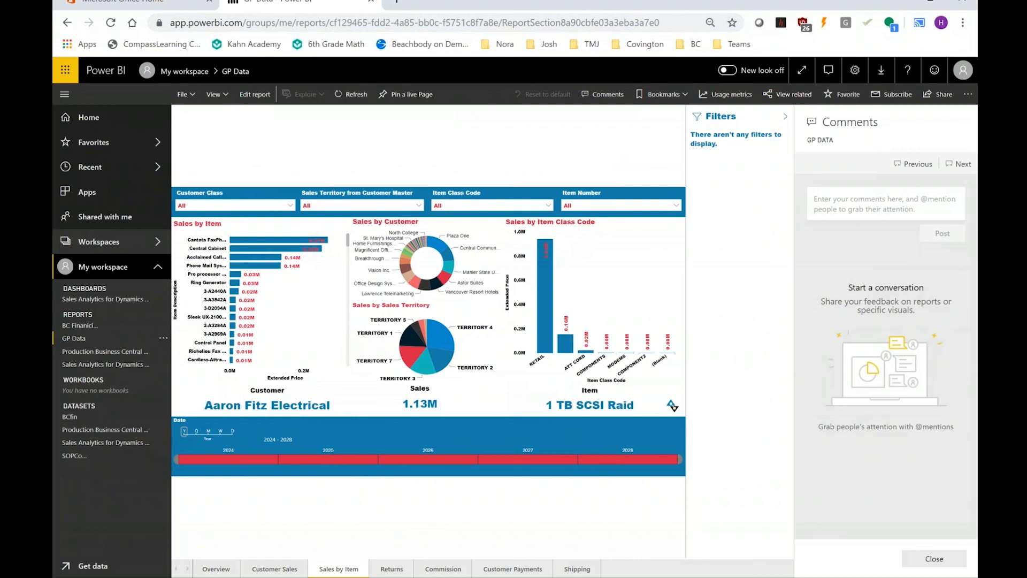
Switch to the running PowerPoint slide show.
{"action": "mouse_move", "coordinate": [567, 577]}
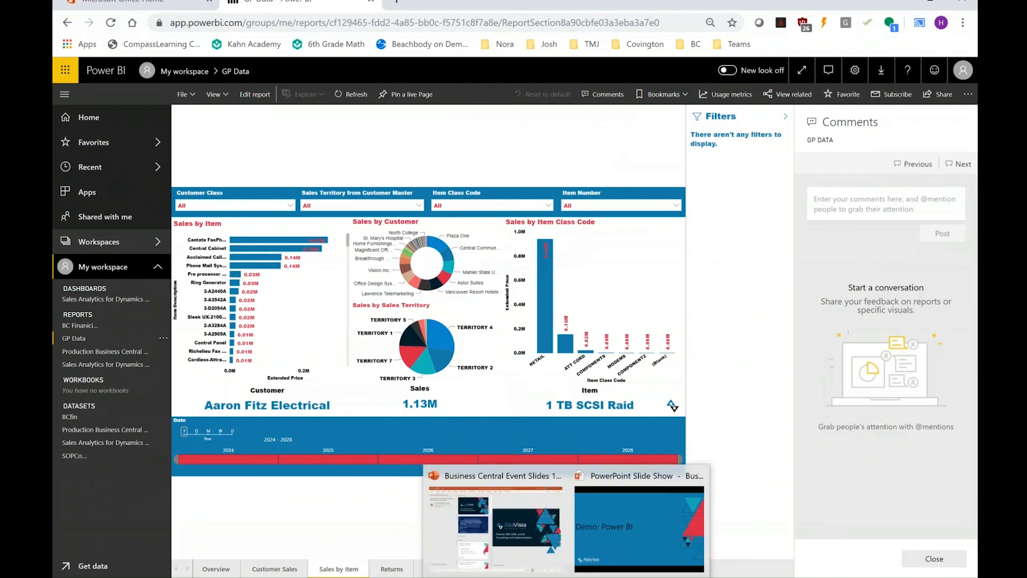
{"action": "left_click", "coordinate": [614, 537]}
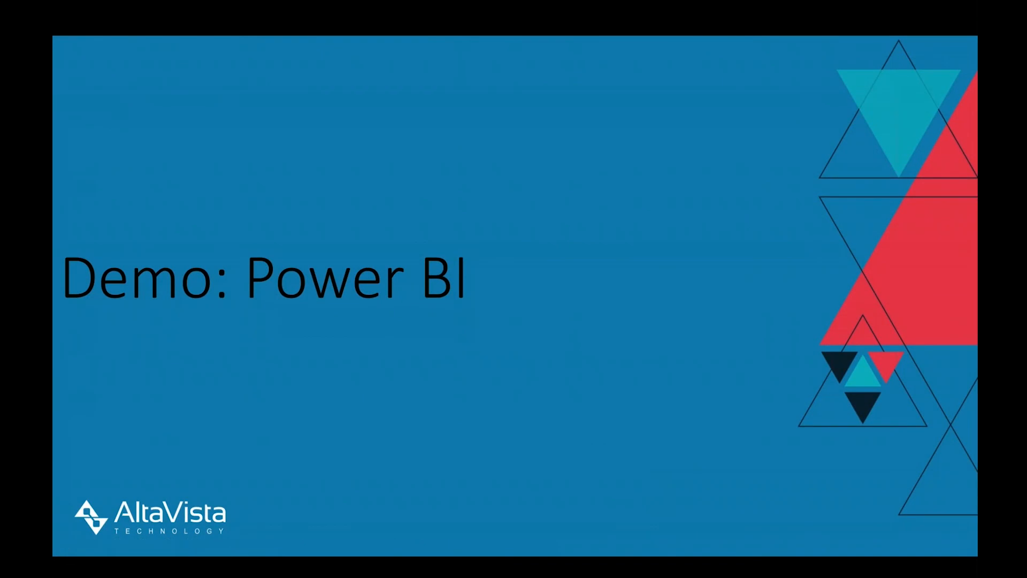
Advance the slide show by two slides.
{"action": "key", "text": "Right"}
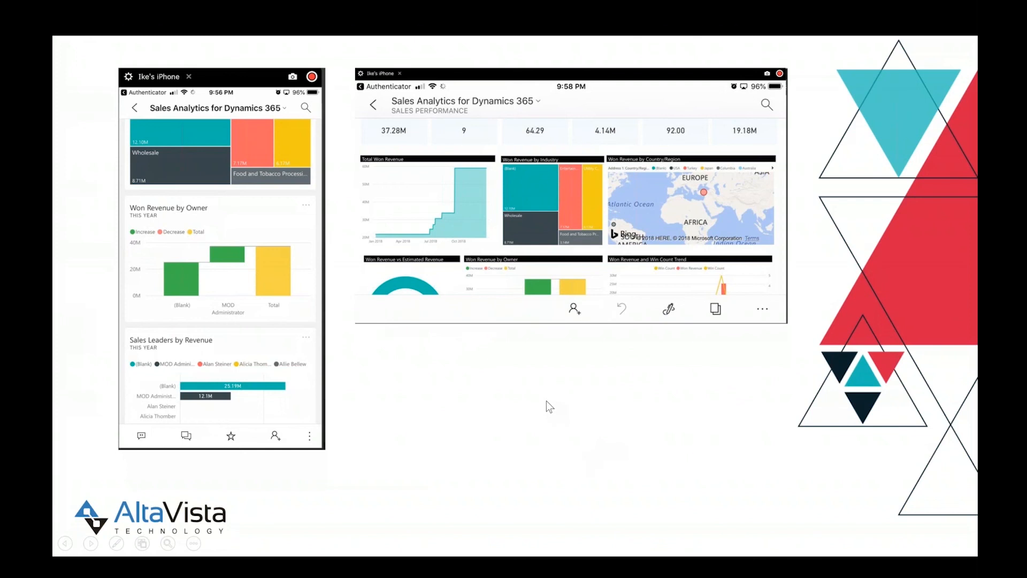
{"action": "key", "text": "Right"}
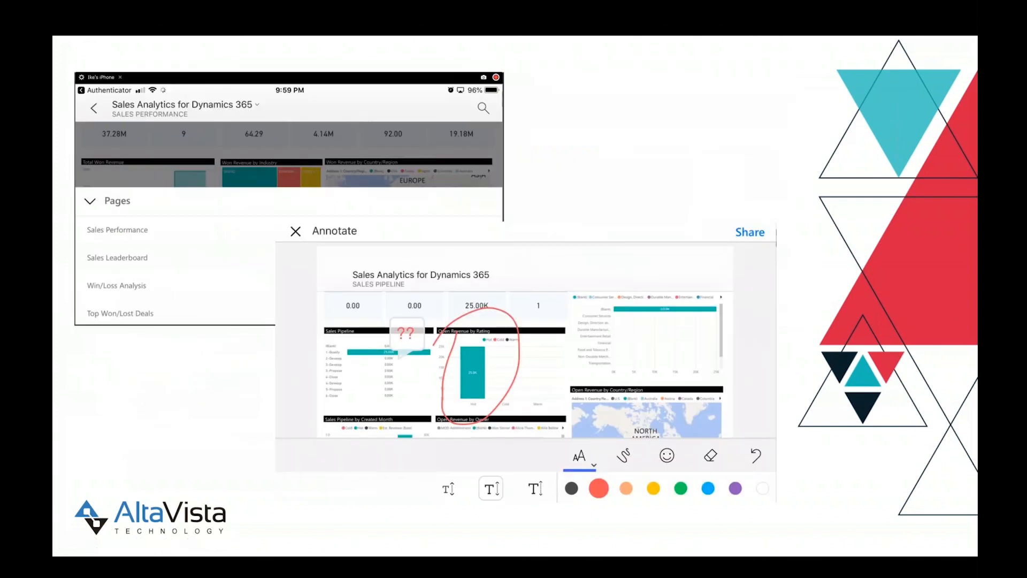